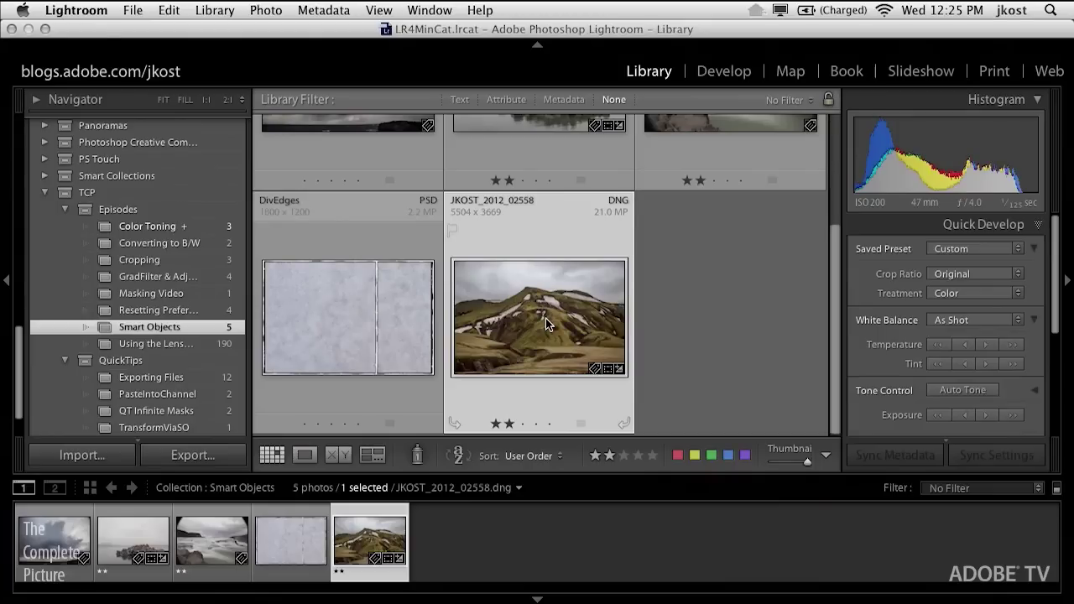
Send the mountain photo from Lightroom to Photoshop with Edit In > Open as Smart Object
right_click(531, 306)
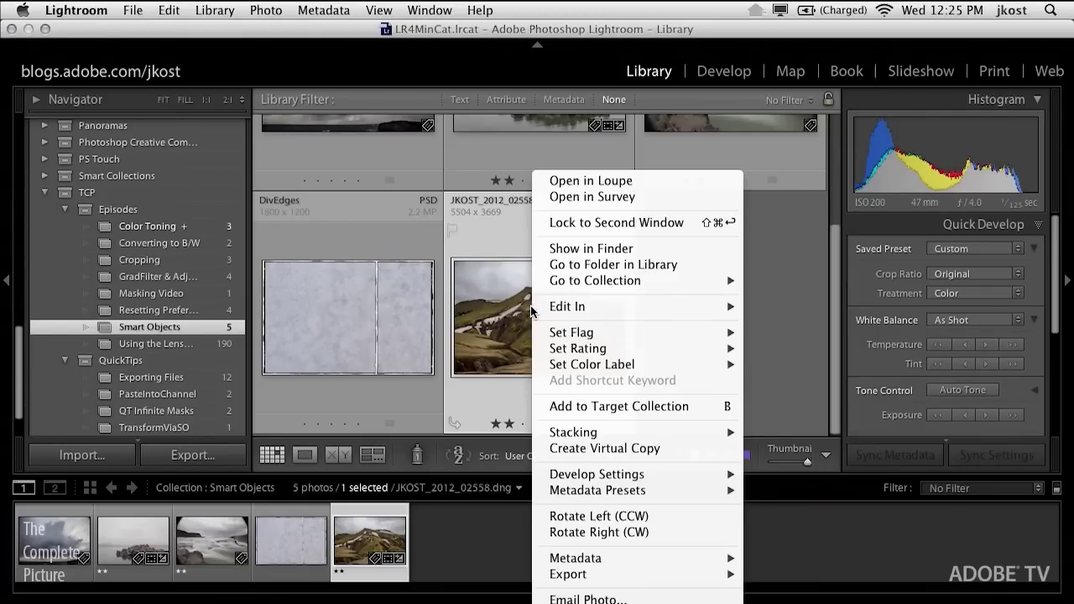
mouse_move(578, 312)
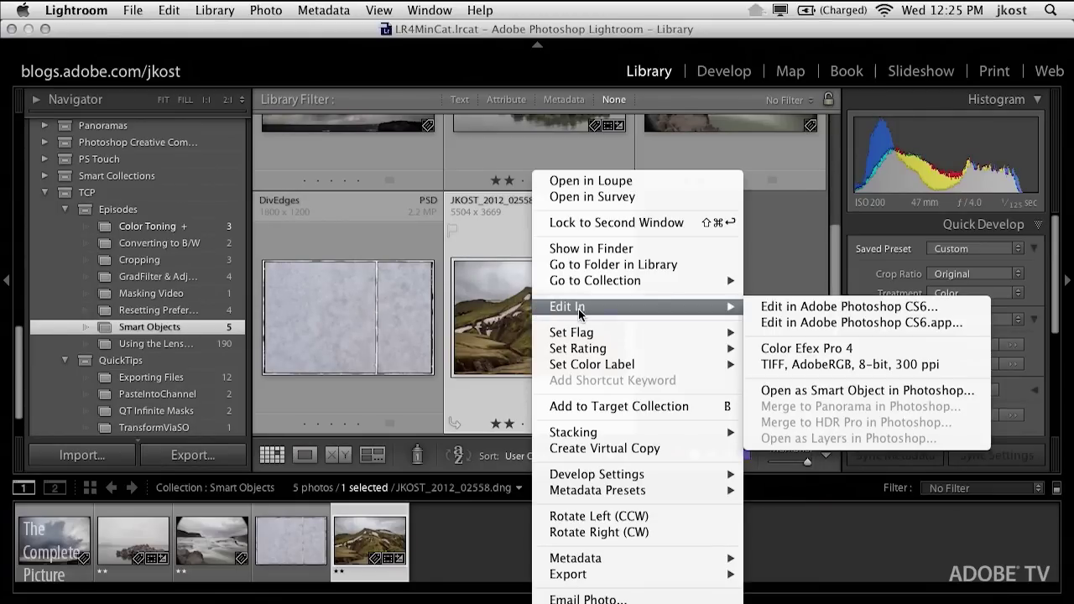
left_click(788, 391)
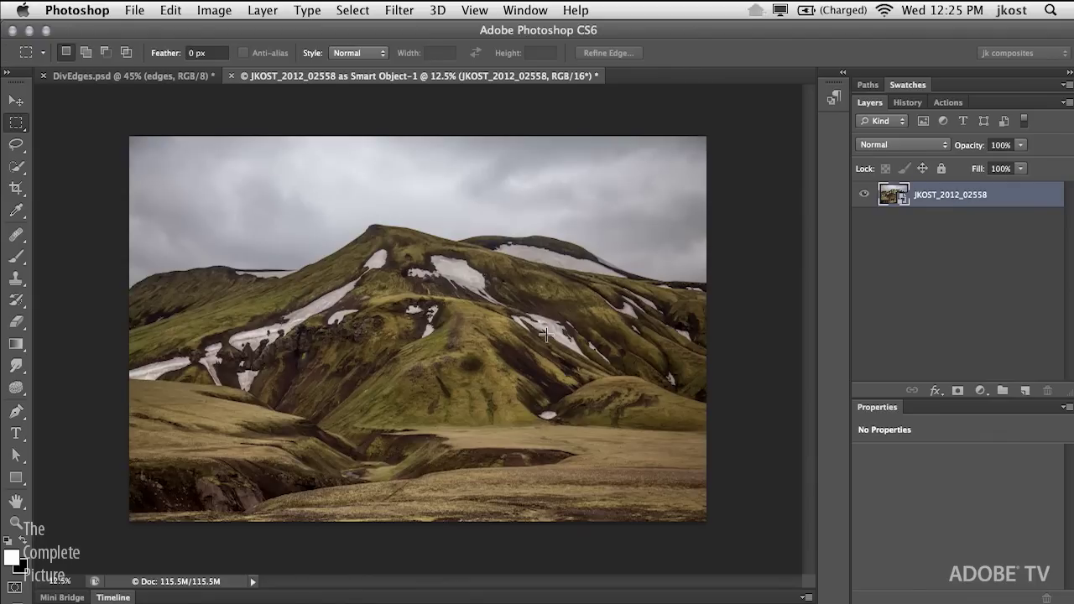
Drag the JKOST_2012_02558 smart-object layer into the DivEdges.psd collage
key("v")
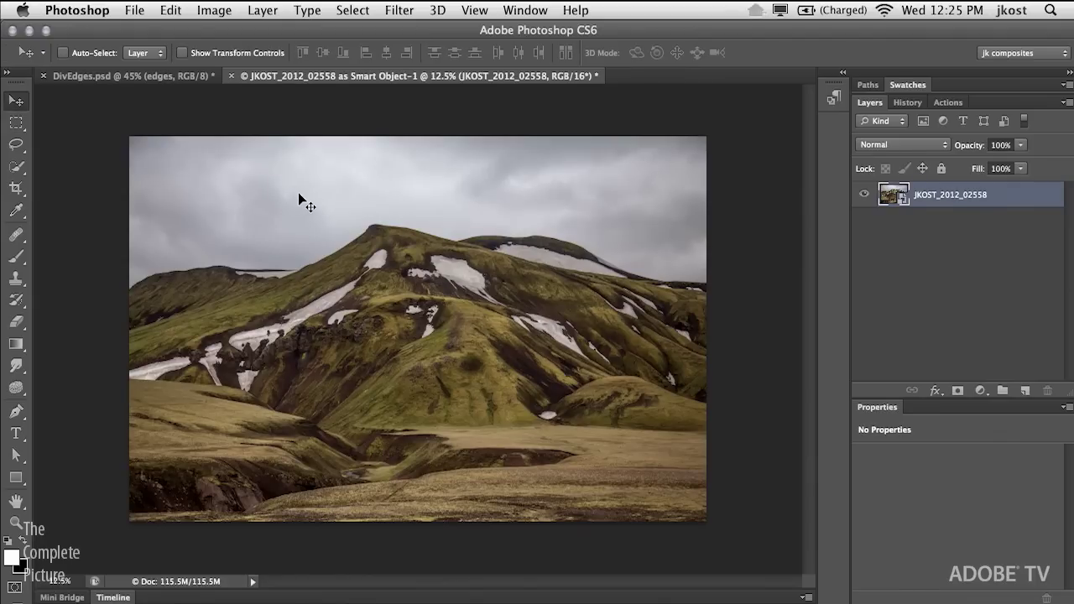
left_click_drag(299, 200, 166, 80)
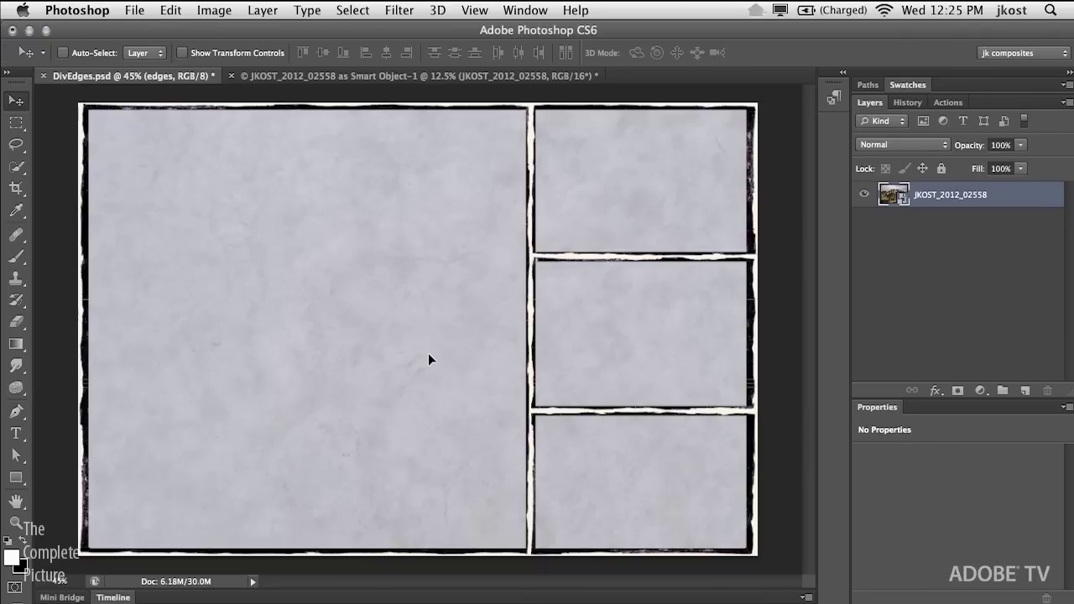
left_click_drag(427, 353, 427, 354)
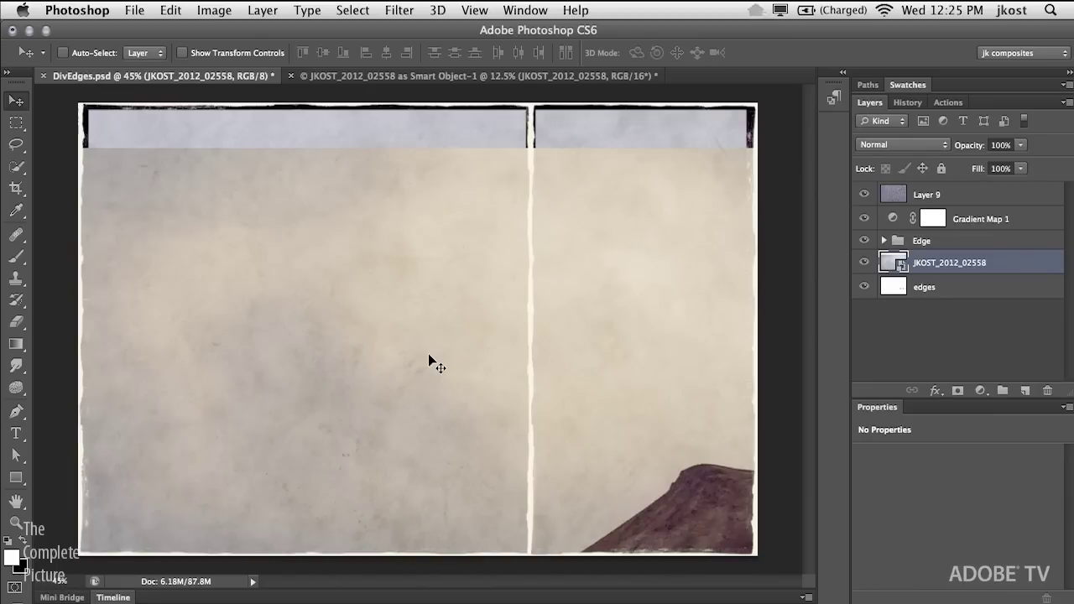
Close the separate mountain smart-object document without saving
left_click(371, 76)
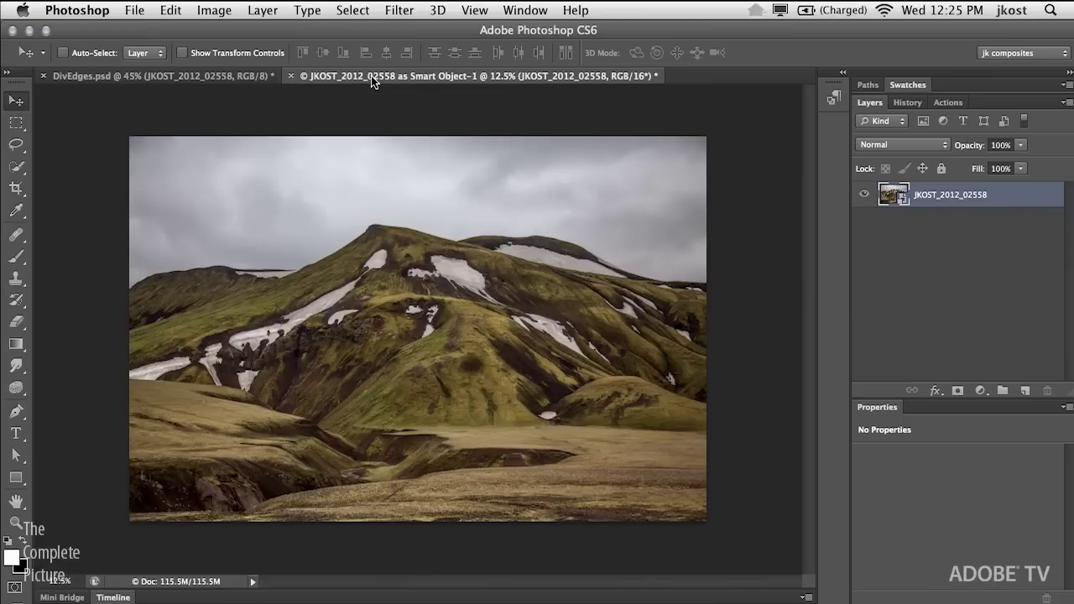
left_click(291, 76)
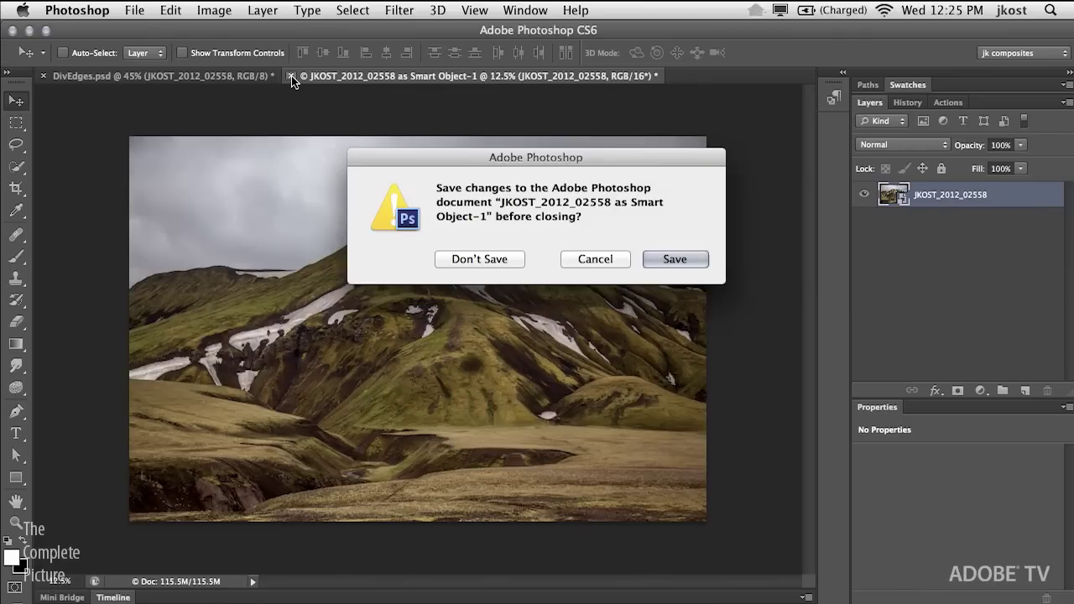
left_click(477, 258)
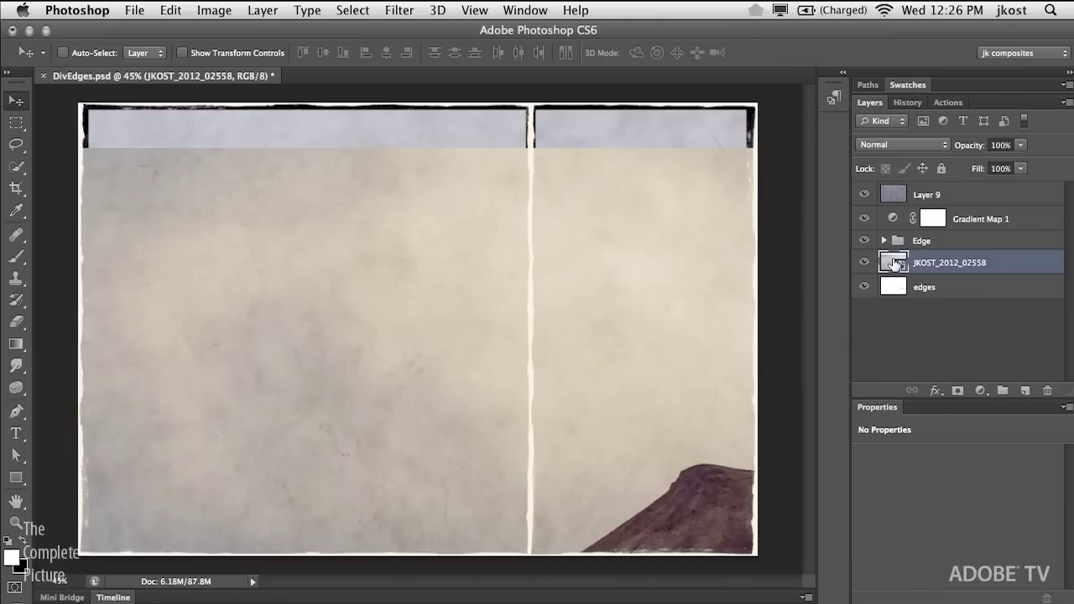
Move the JKOST_2012_02558 layer up, scale it to about 34%, and commit the transform
key("ctrl+t")
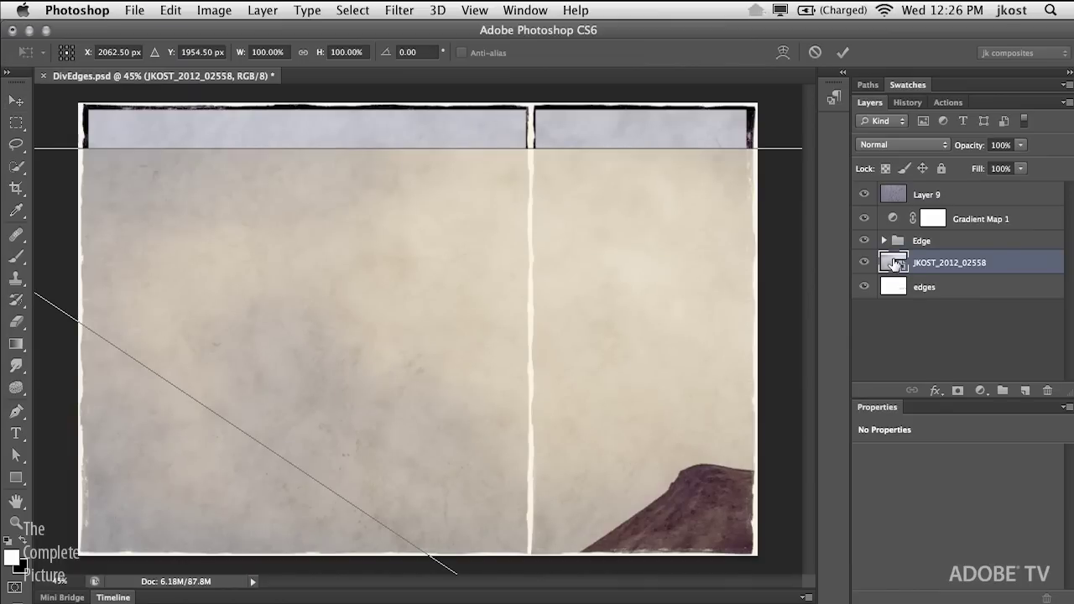
key("ctrl+0")
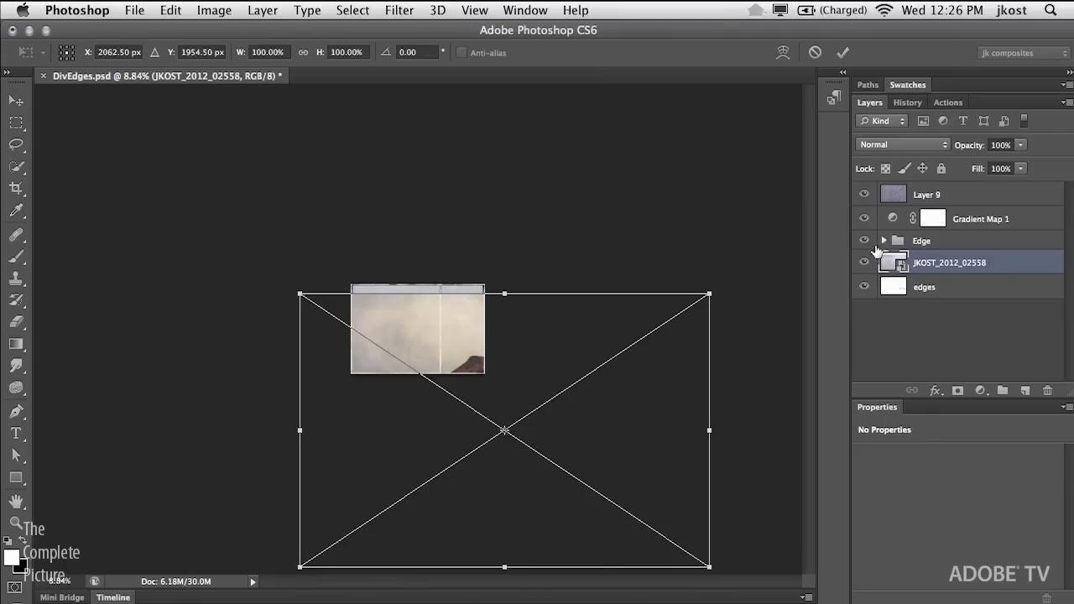
left_click_drag(449, 348, 454, 337)
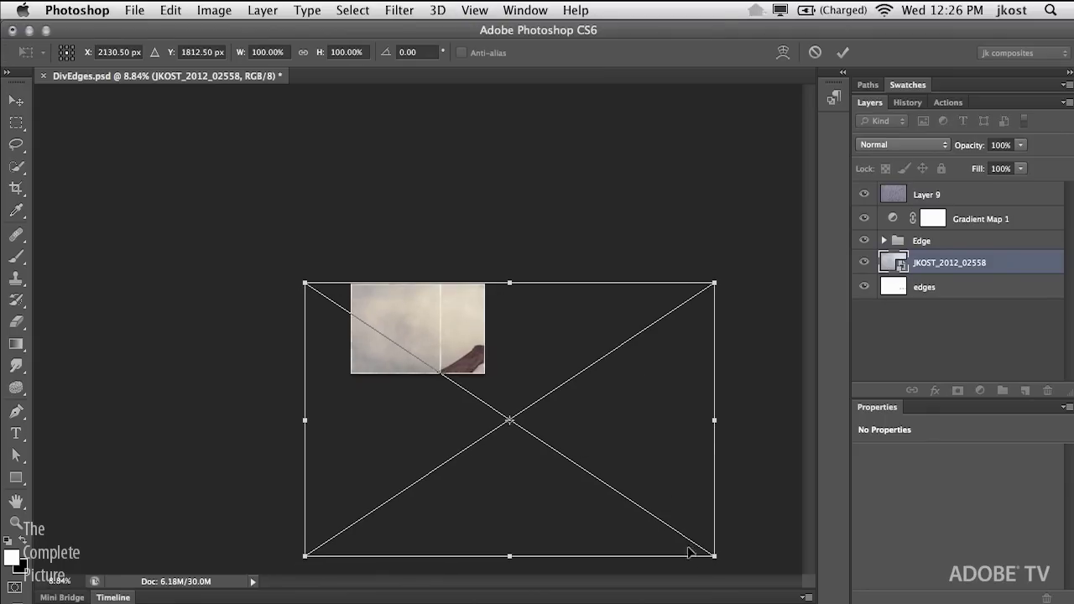
left_click_drag(716, 561, 489, 406)
left_click_drag(306, 405, 354, 382)
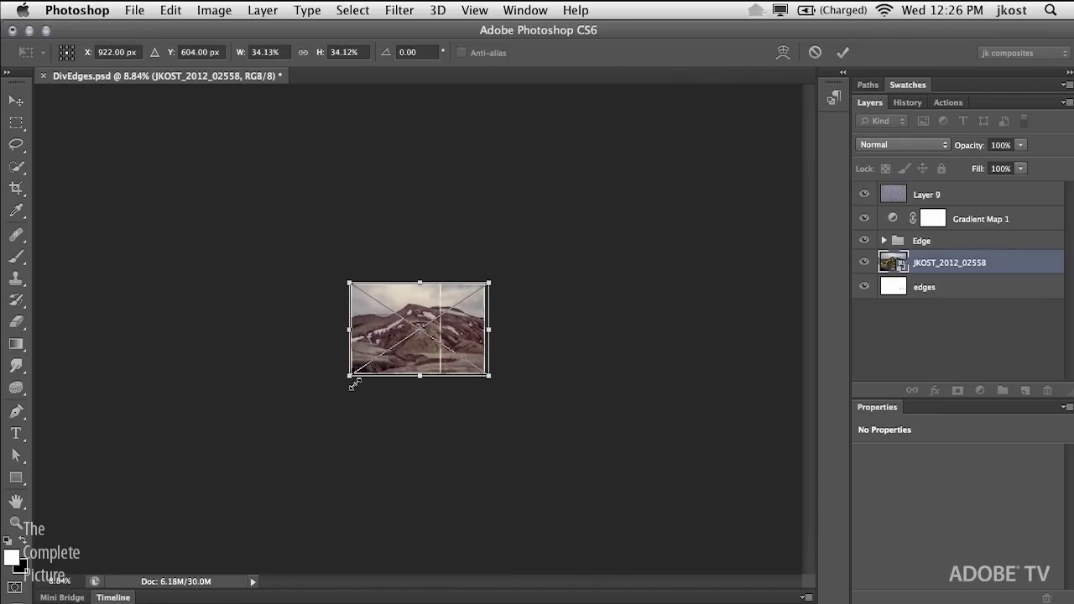
key("Return")
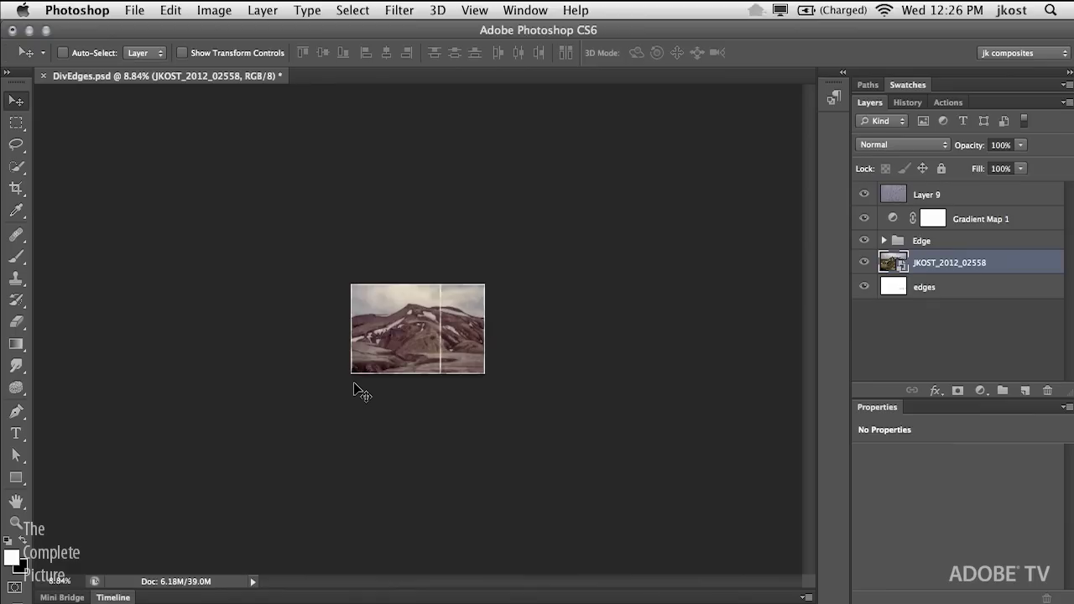
key("super+0")
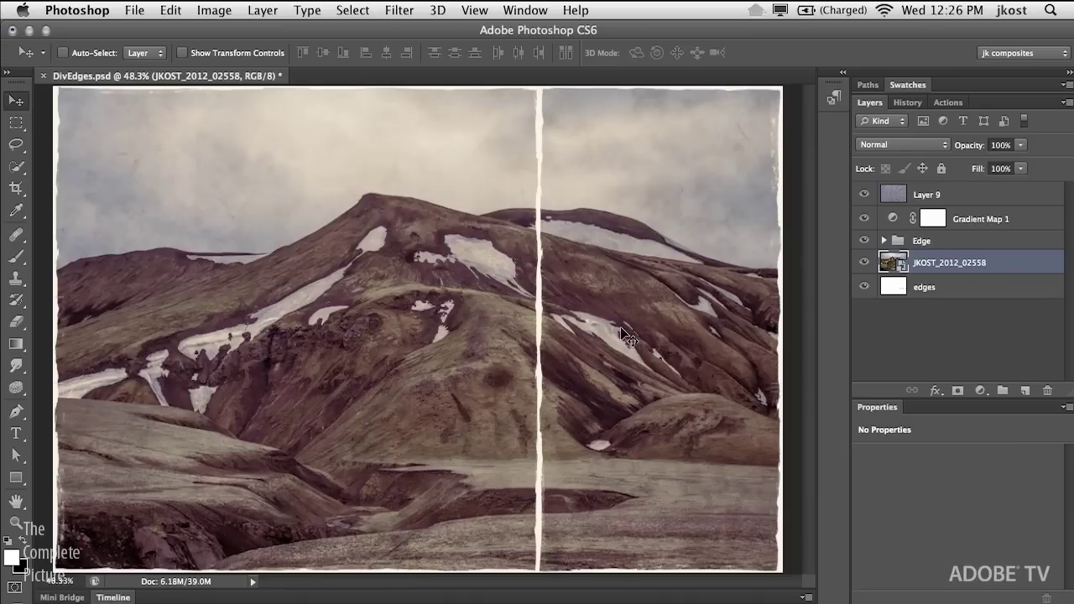
Mask the mountain layer to the large left frame and slide the photo left inside it
left_click(16, 122)
left_click_drag(54, 88, 536, 574)
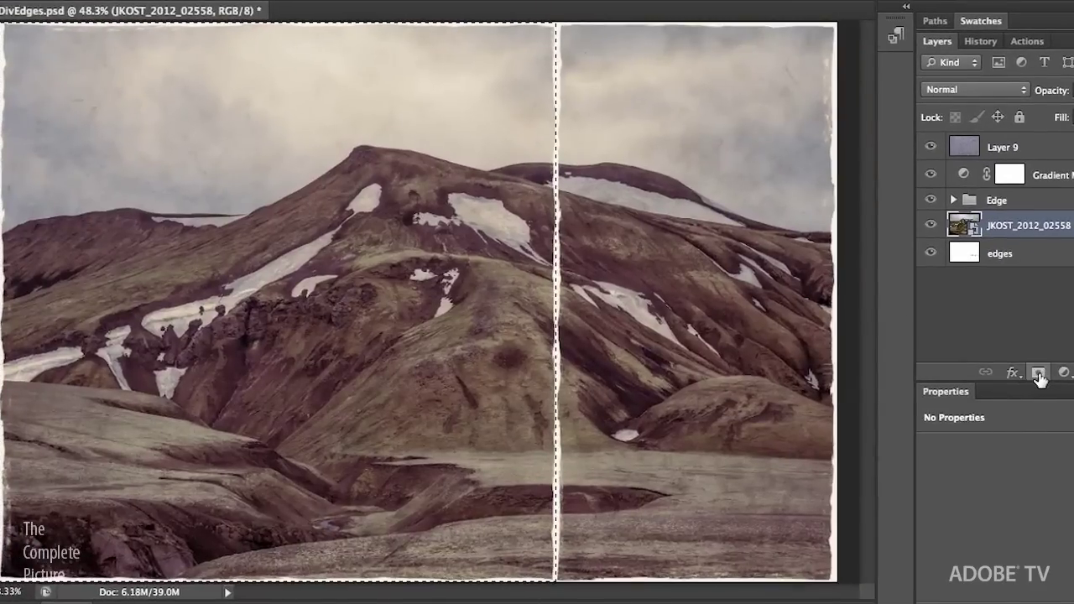
left_click(1038, 374)
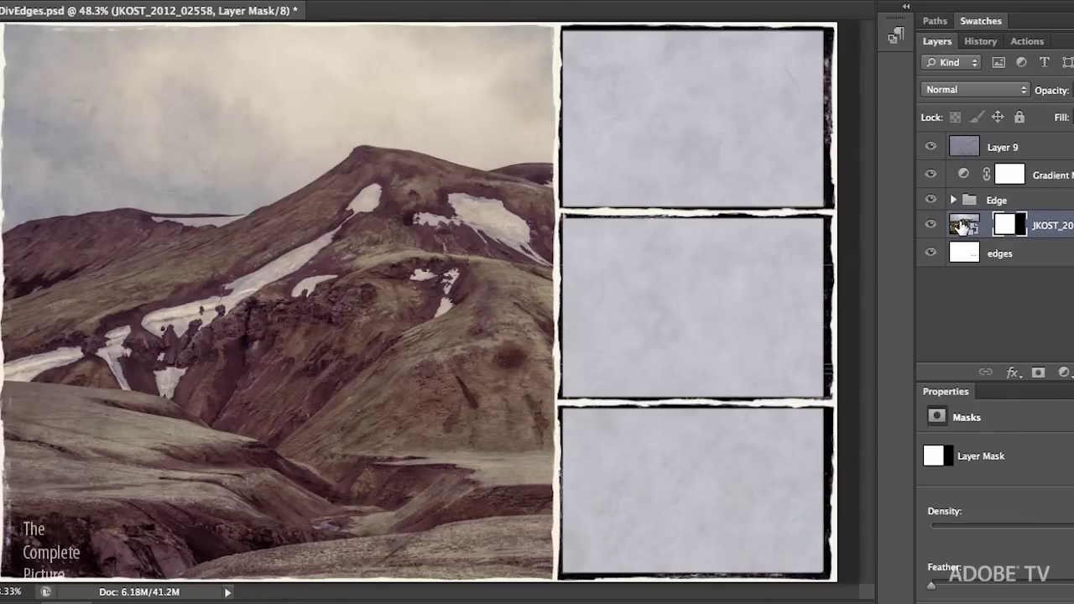
left_click(963, 225)
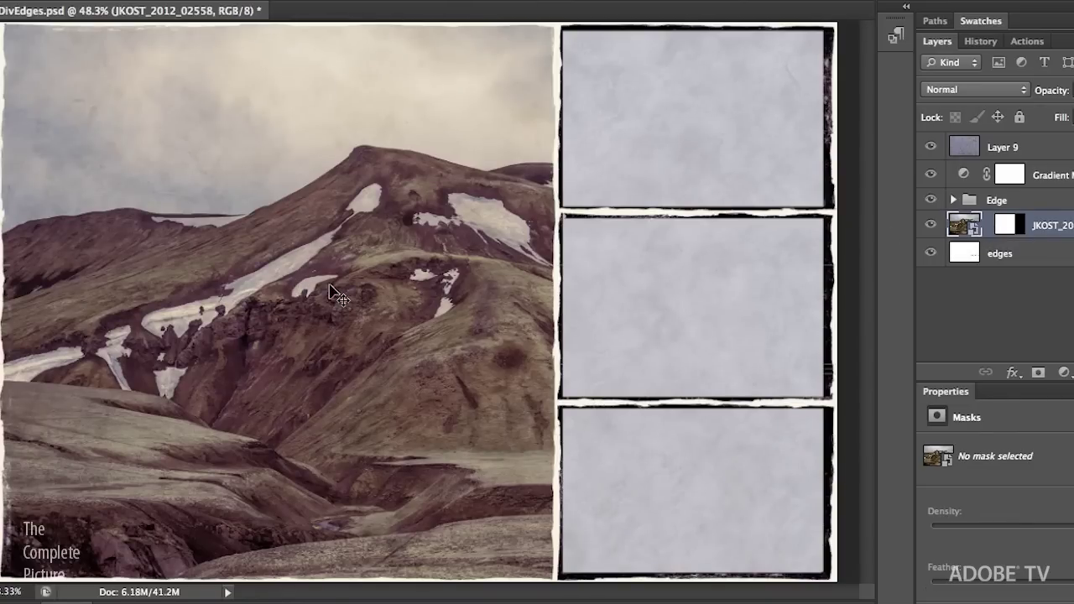
left_click_drag(328, 285, 147, 288)
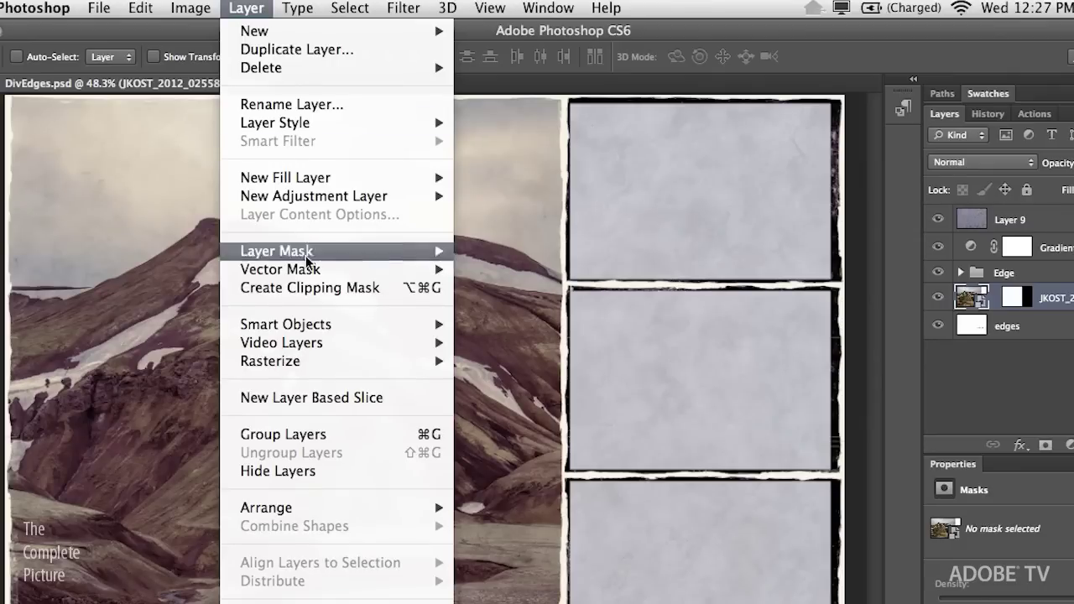
Duplicate the masked mountain layer with Cmd+J to get JKOST_2012_02558 copy
mouse_move(312, 327)
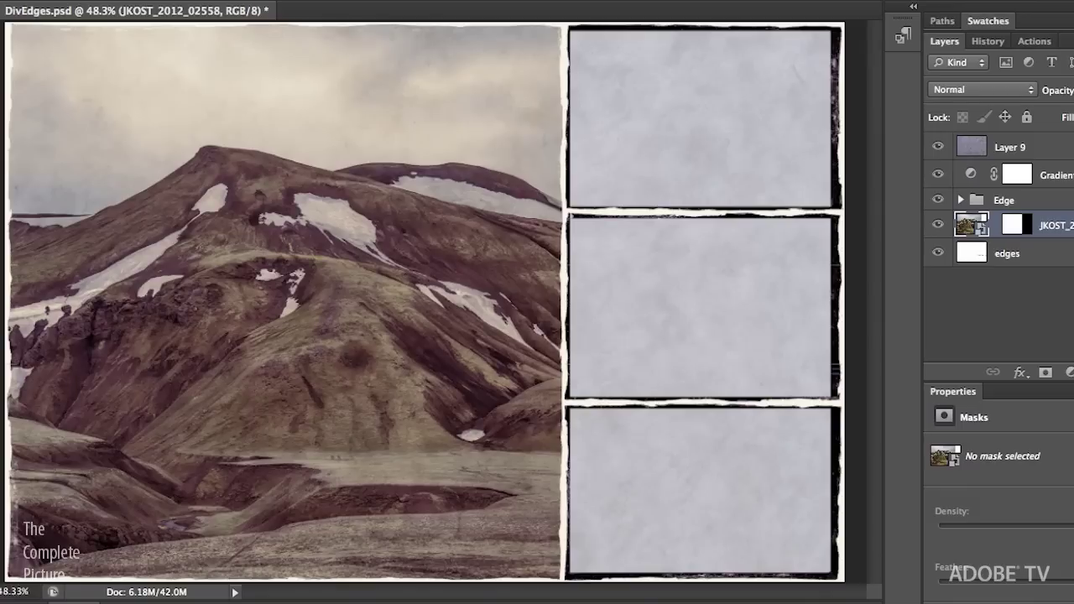
key("ctrl+j")
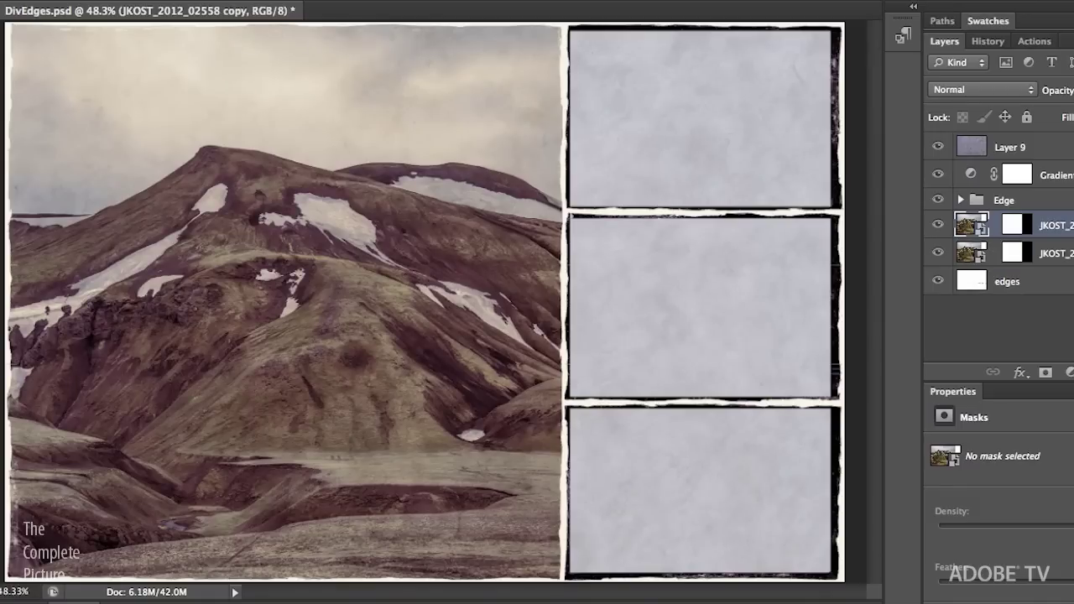
Delete the copy's layer mask and scale the copy down into the top-right frame
right_click(1018, 228)
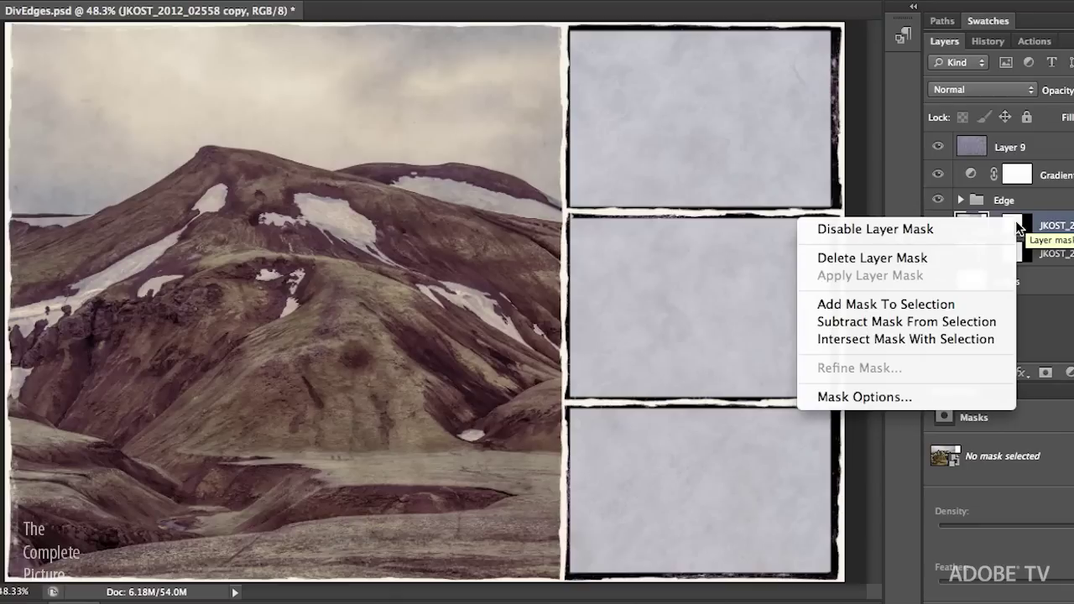
left_click(966, 259)
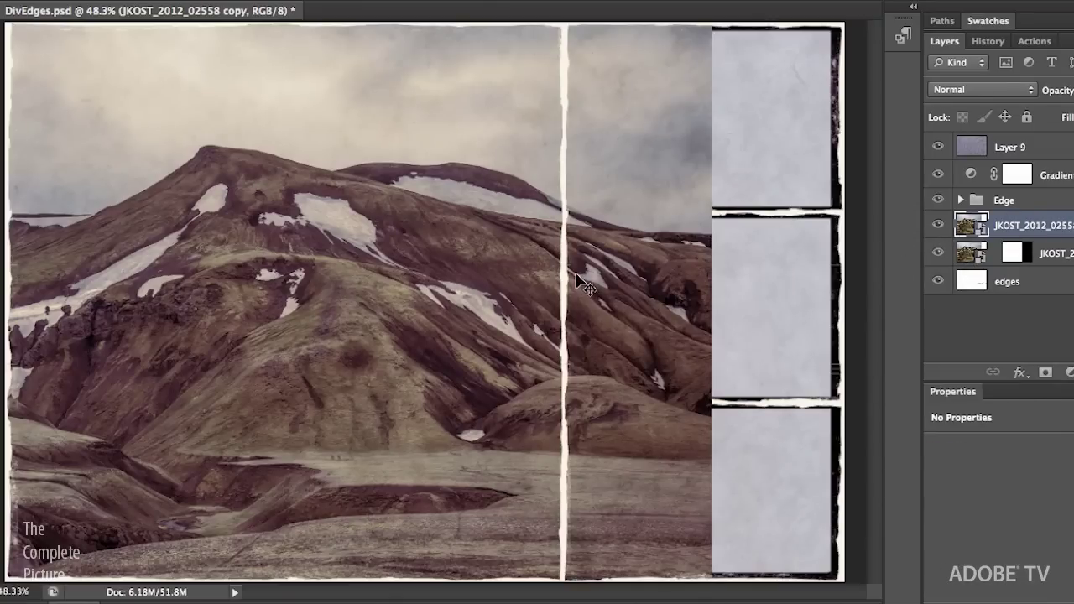
key("ctrl+t")
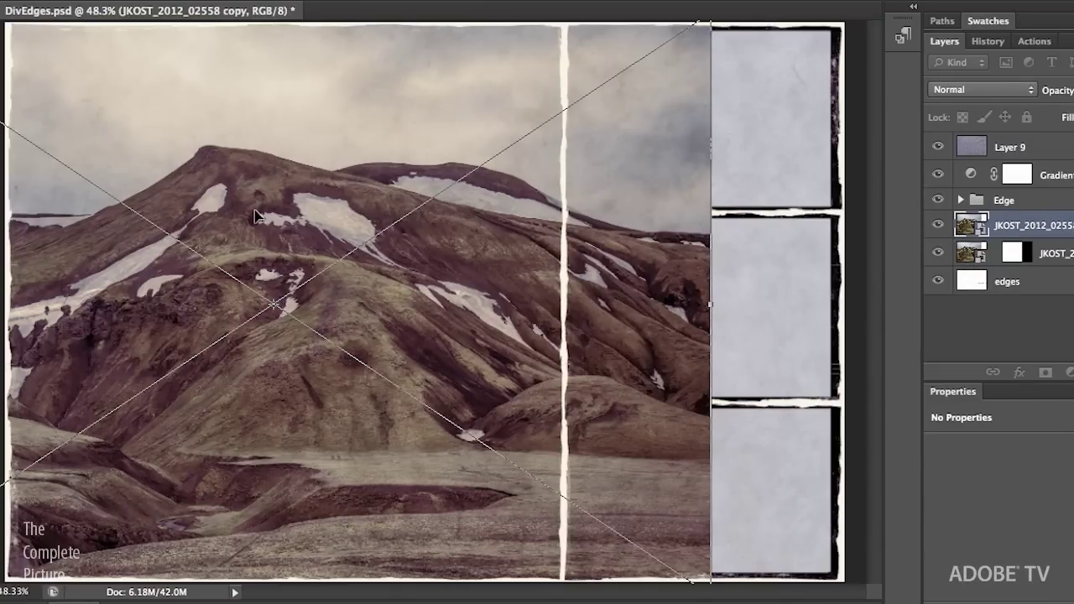
scroll(255, 216, "down", 3)
left_click_drag(2, 90, 204, 233)
left_click_drag(248, 318, 564, 185)
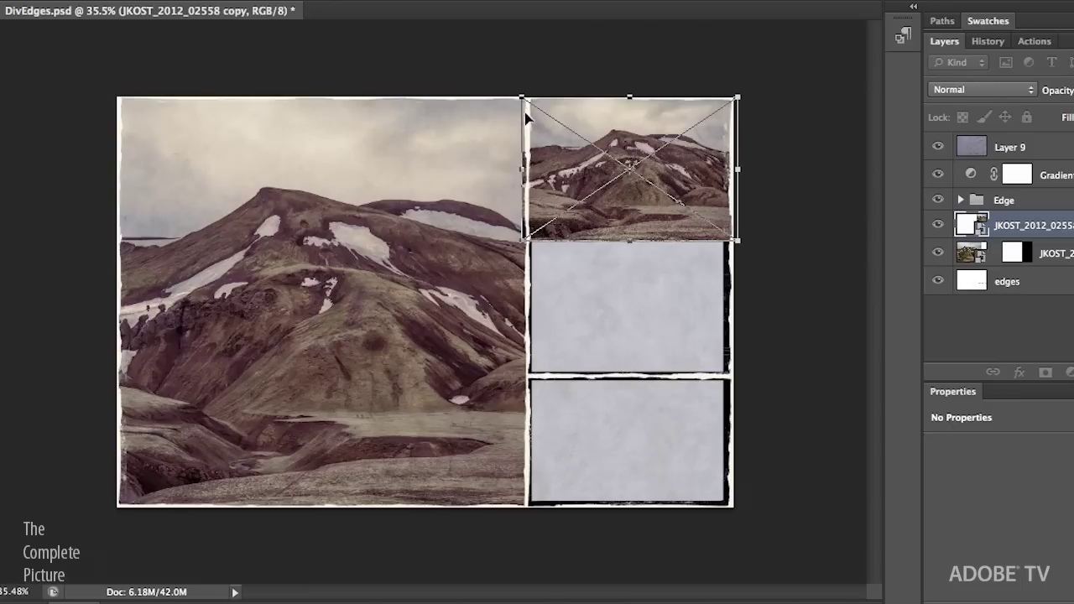
left_click_drag(521, 99, 532, 105)
key("Return")
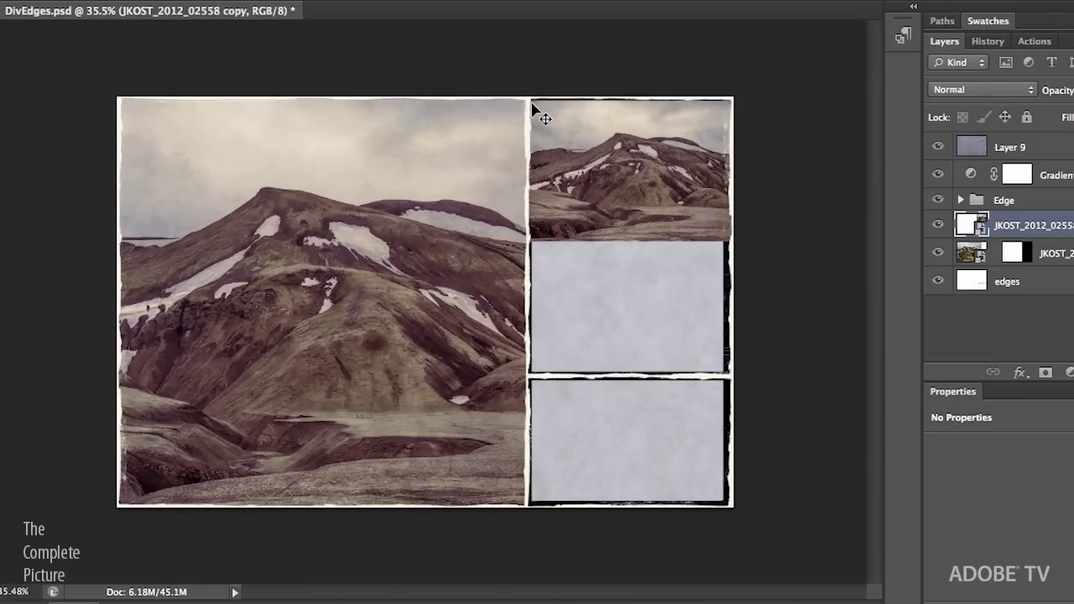
Nudge the copy up and stack the edges layer above the mountain layers
key("Up")
key("Up")
key("Up")
key("Up")
key("Up")
key("Up")
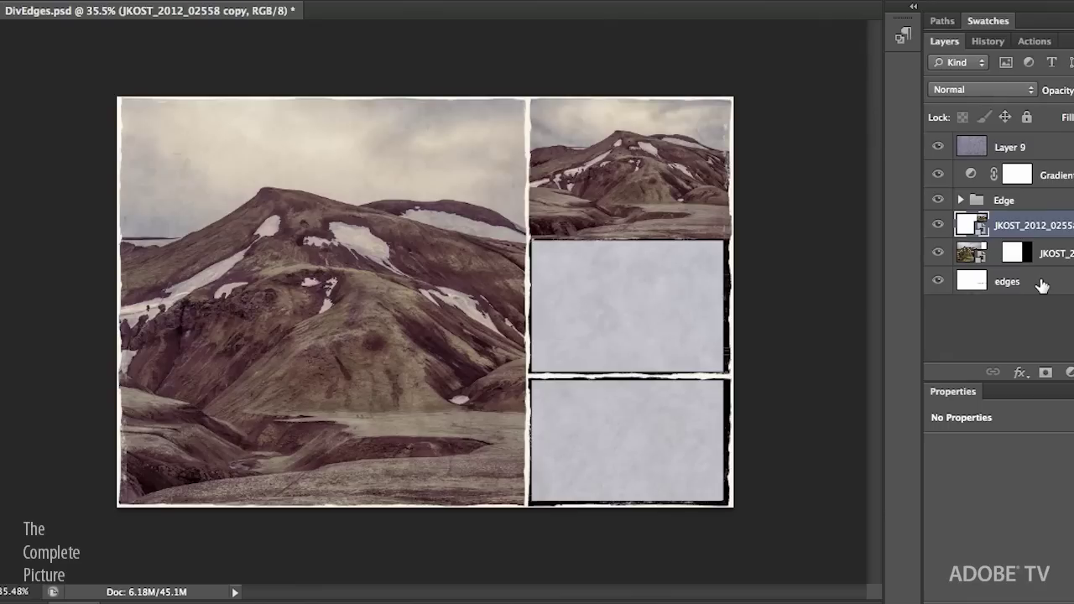
left_click_drag(1040, 286, 1021, 211)
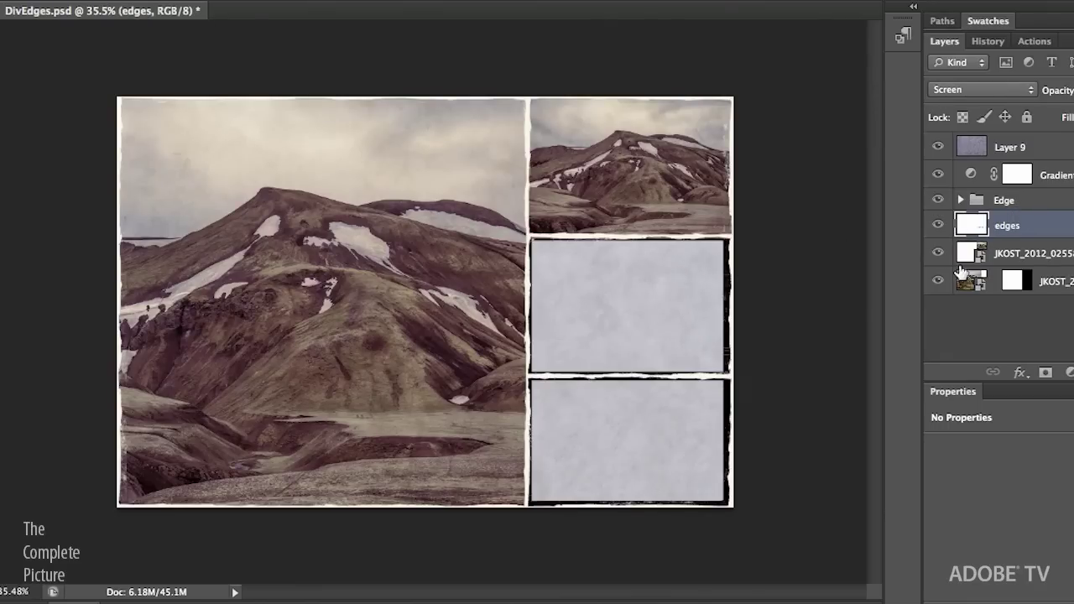
left_click(1014, 259)
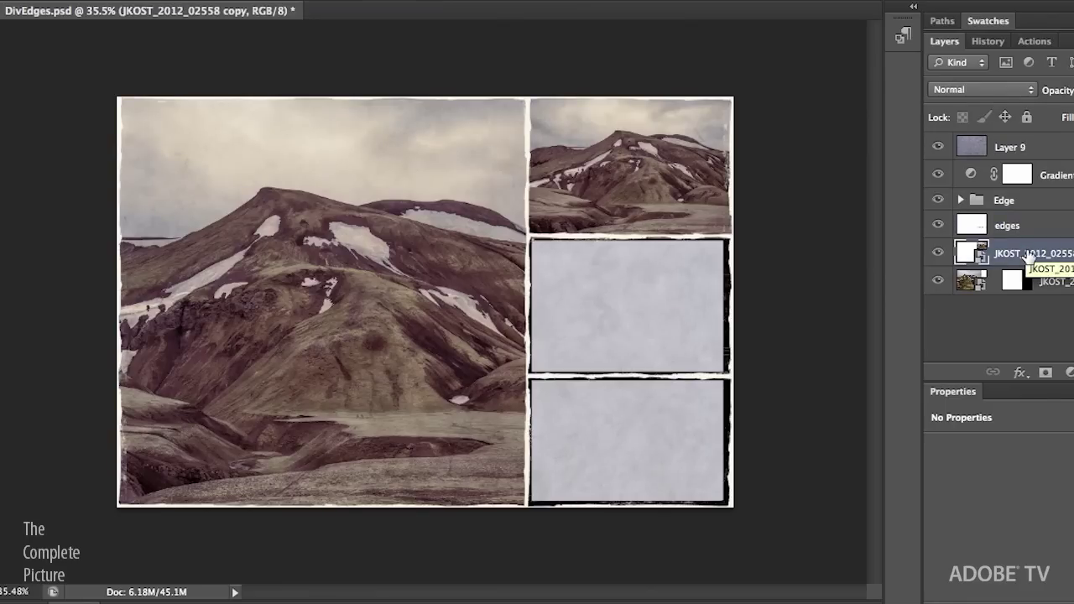
Make another mountain copy and move the copies into the bottom-right and middle-right frames
key("ctrl+j")
key("ctrl+j")
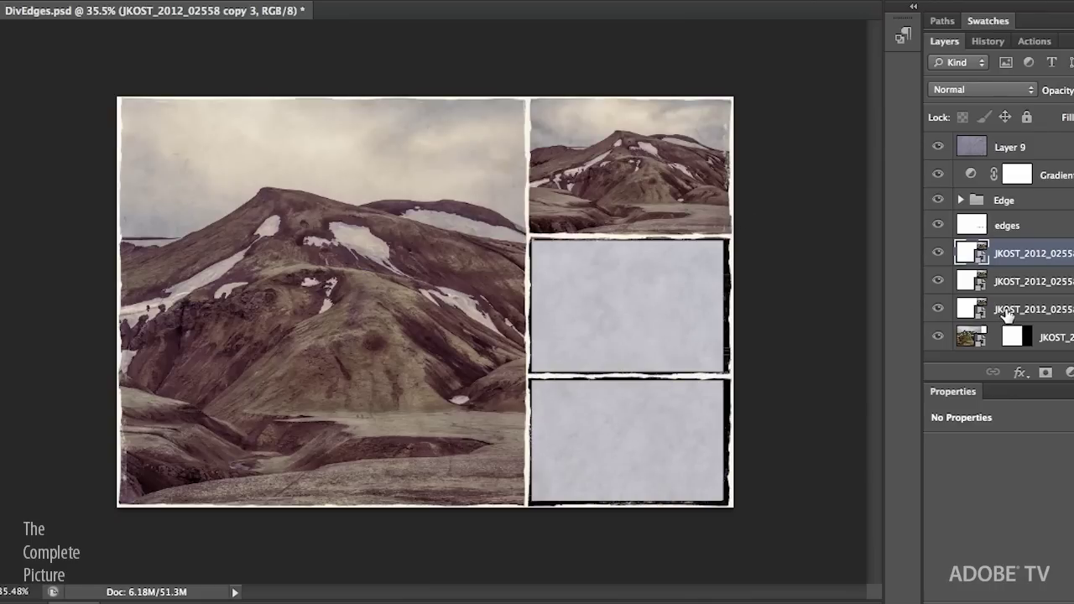
left_click_drag(660, 181, 660, 454)
left_click(1018, 286)
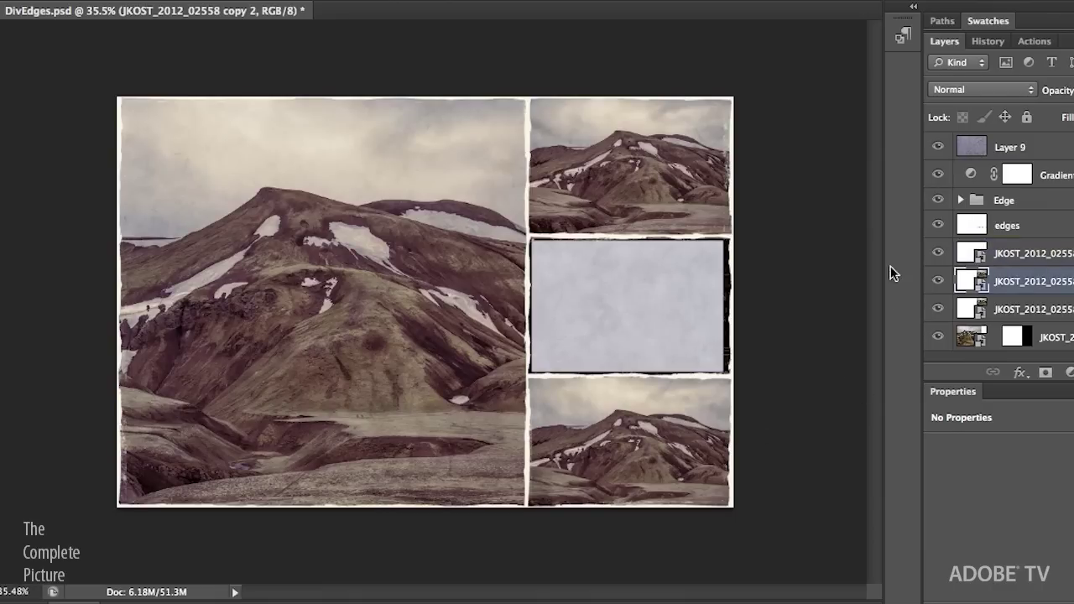
left_click_drag(639, 212, 635, 347)
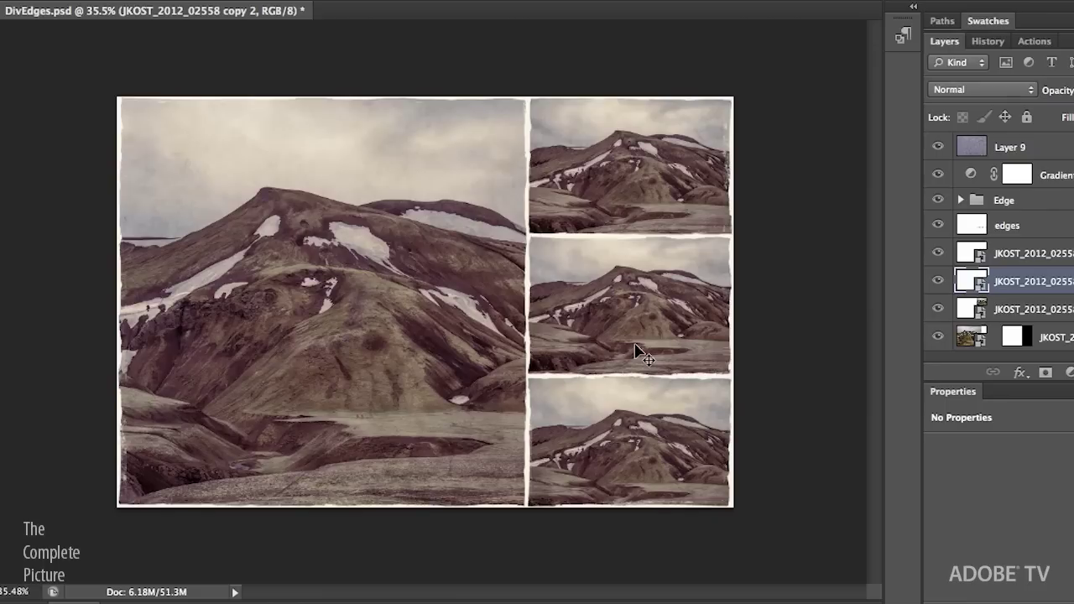
left_click(1026, 254)
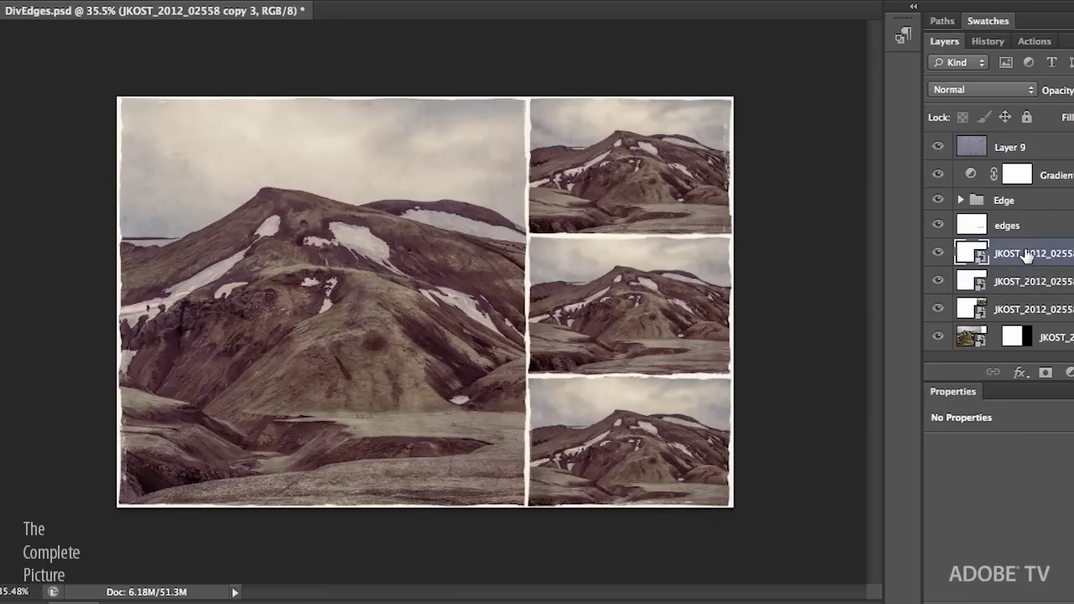
key("ctrl+t")
Enlarge mountain copy 3, shift it right and down, and mask it to the bottom-right frame
left_click_drag(527, 378, 327, 156)
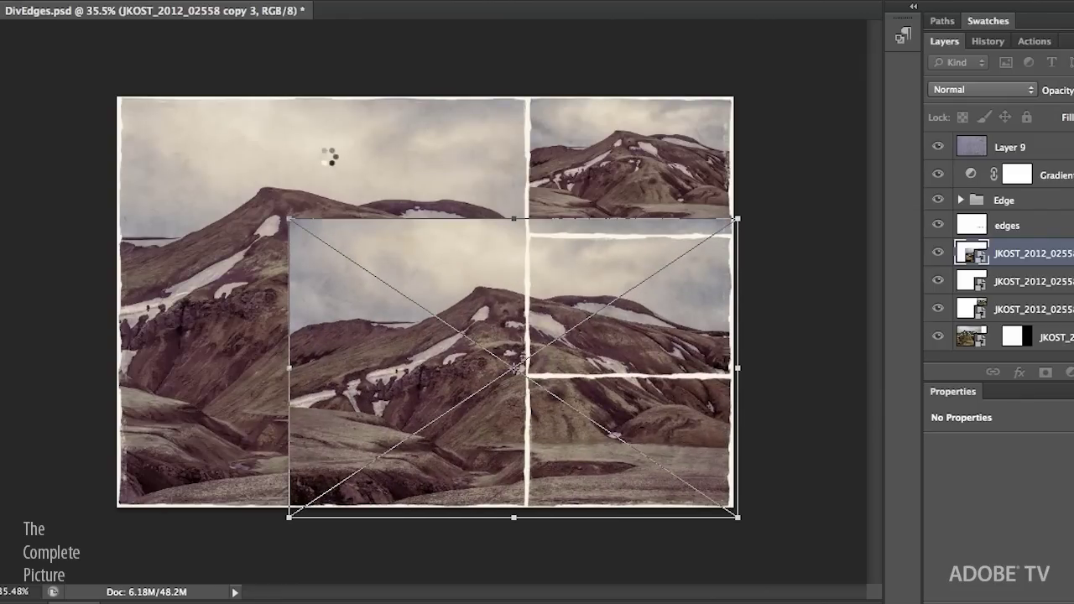
key("Return")
left_click_drag(591, 409, 696, 470)
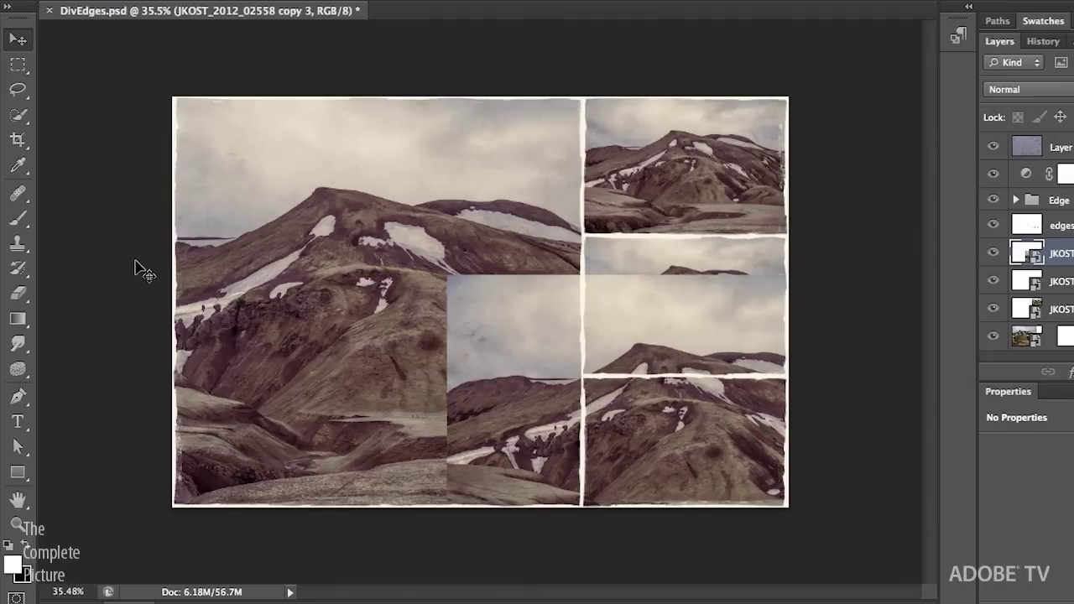
left_click(23, 65)
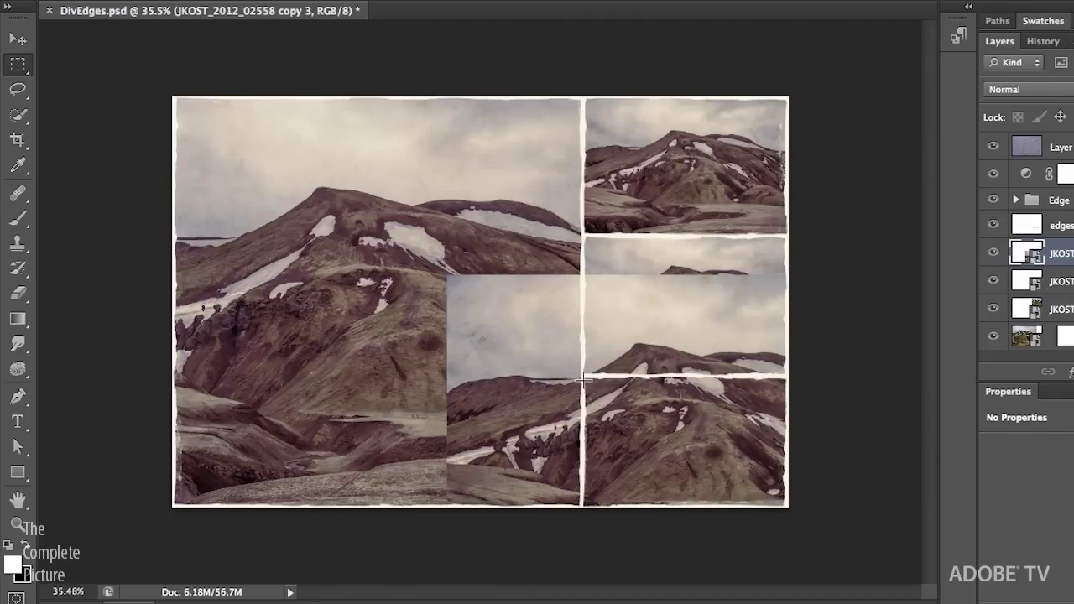
left_click_drag(581, 376, 807, 516)
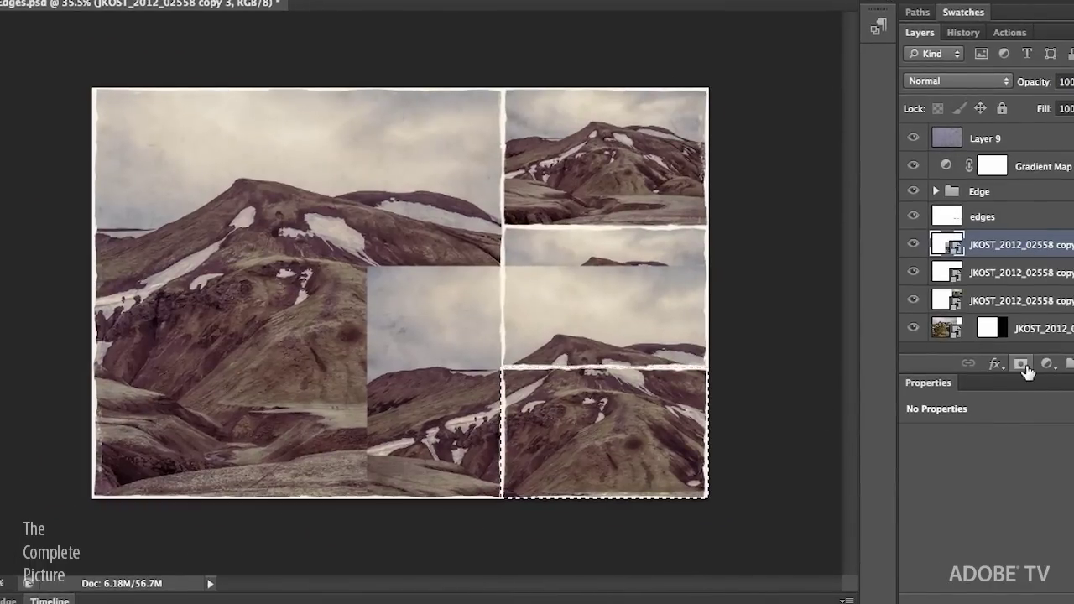
left_click(1022, 366)
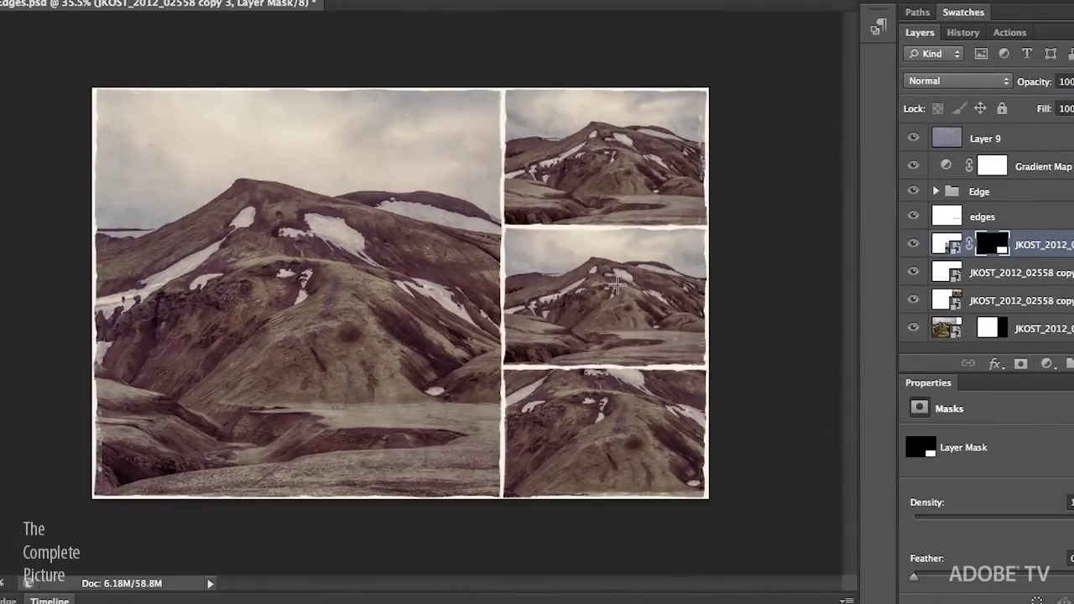
Enlarge and reposition mountain copy 2, then mask it to the middle-right frame
left_click(1015, 275)
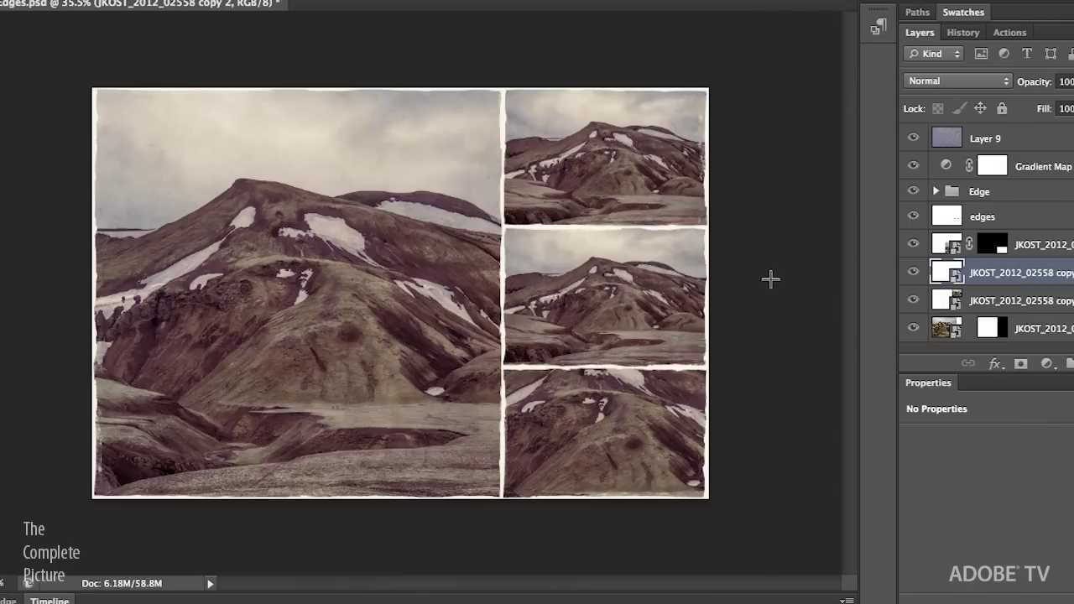
key("ctrl+t")
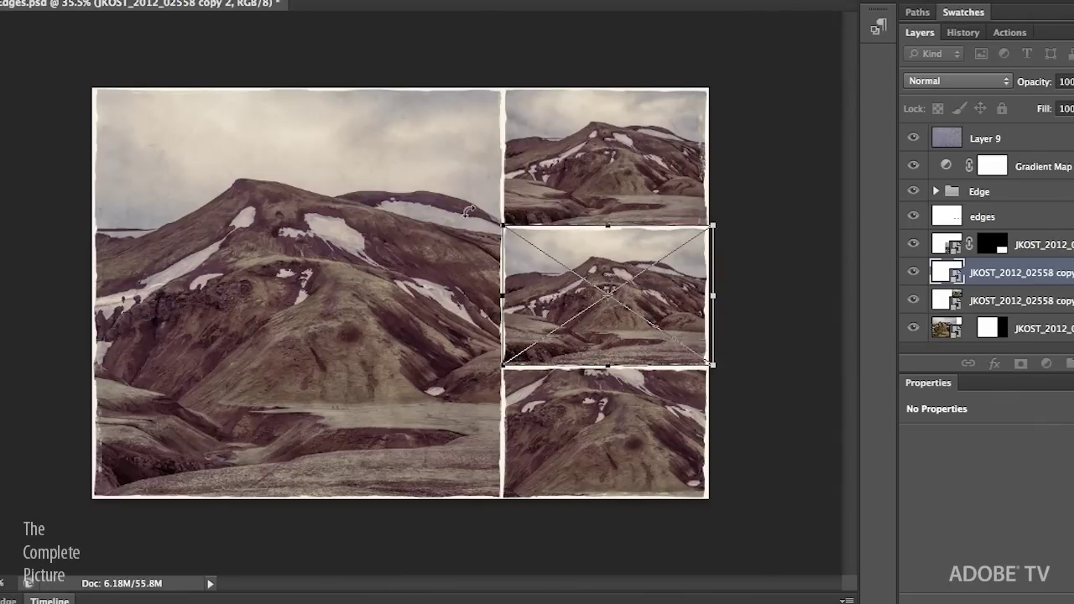
left_click_drag(503, 226, 350, 124)
left_click_drag(577, 299, 690, 377)
left_click_drag(583, 318, 596, 324)
key("Return")
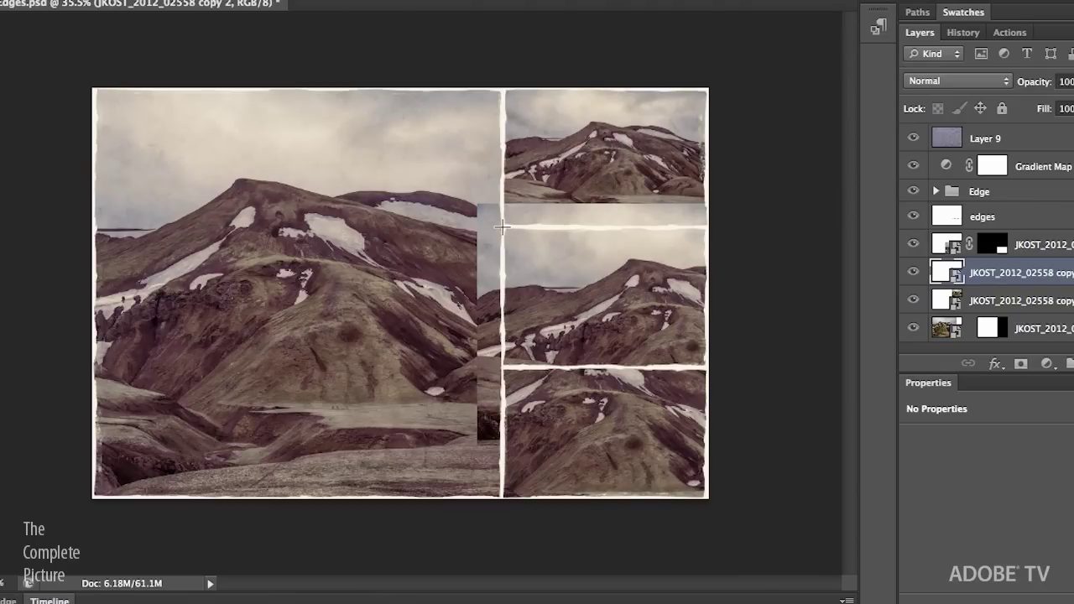
left_click_drag(500, 226, 722, 364)
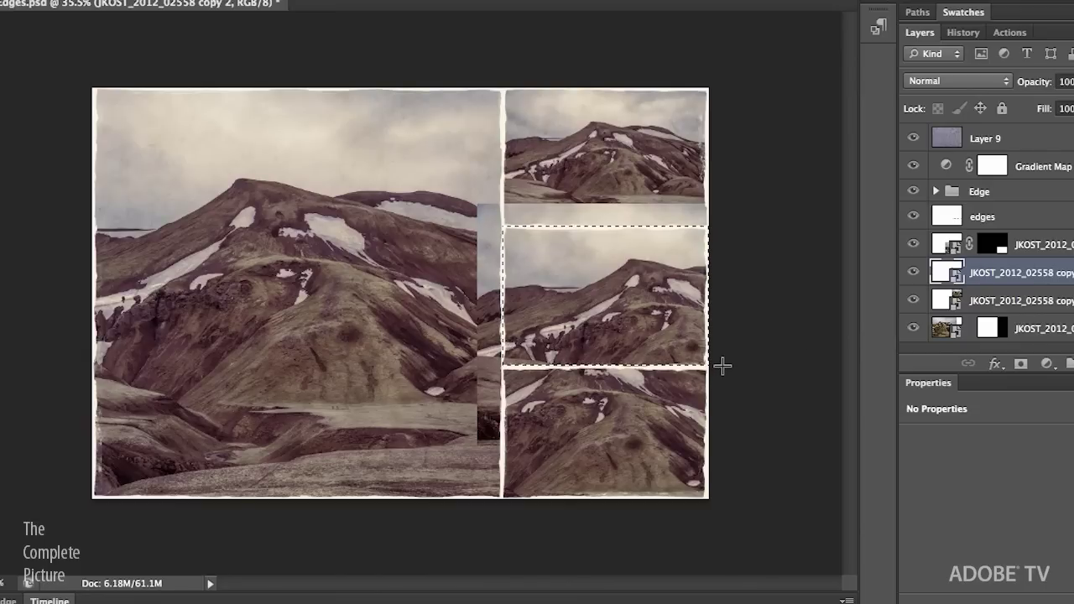
left_click(1021, 364)
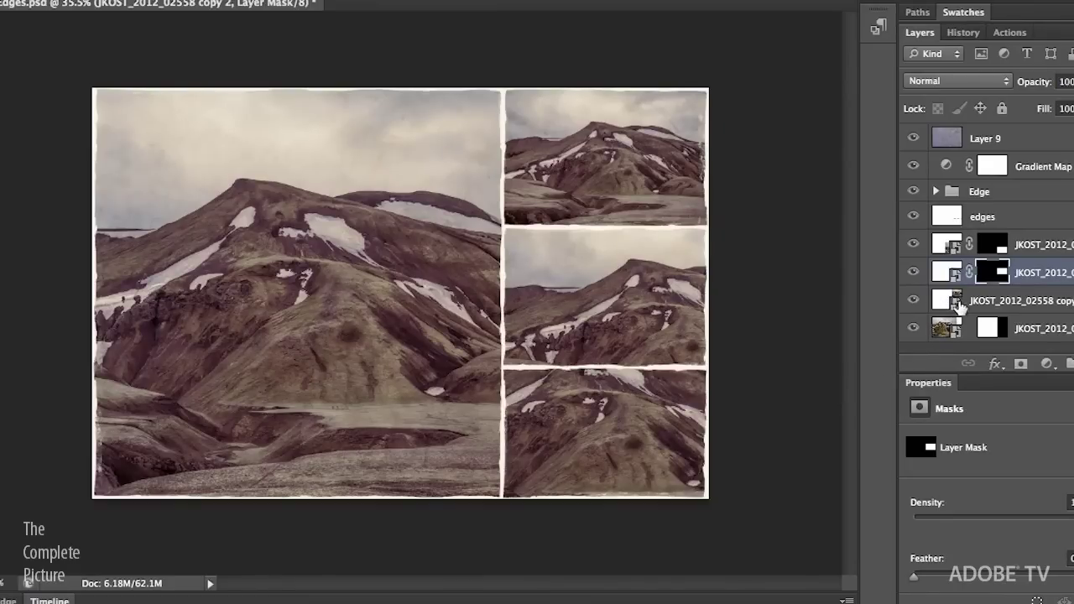
In Camera Raw, enable Convert to Grayscale and brighten orange/yellow tones via targeted Grayscale Mix
double_click(946, 300)
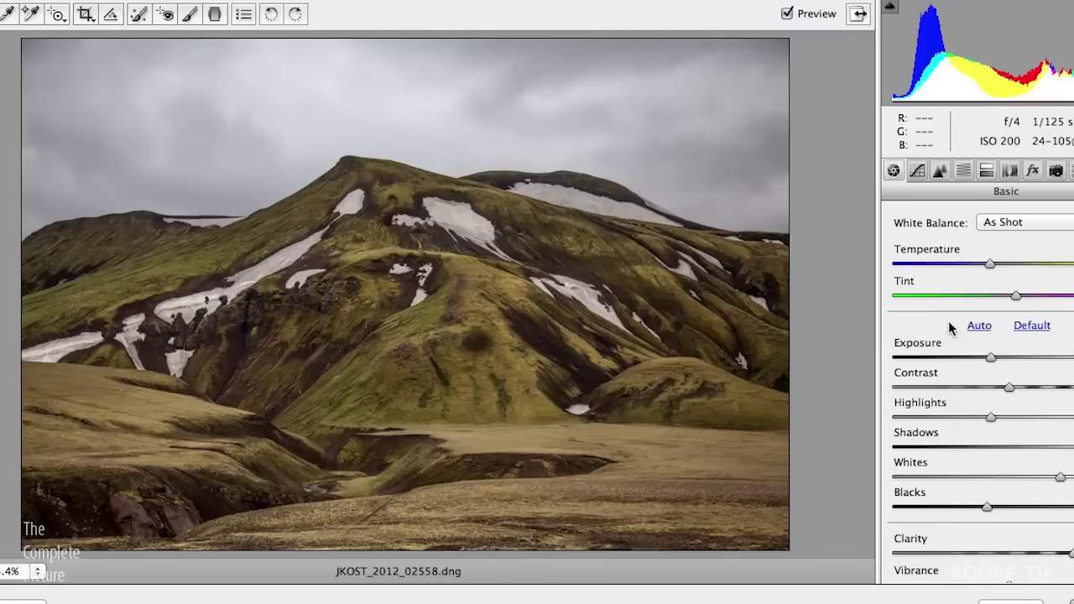
left_click(961, 172)
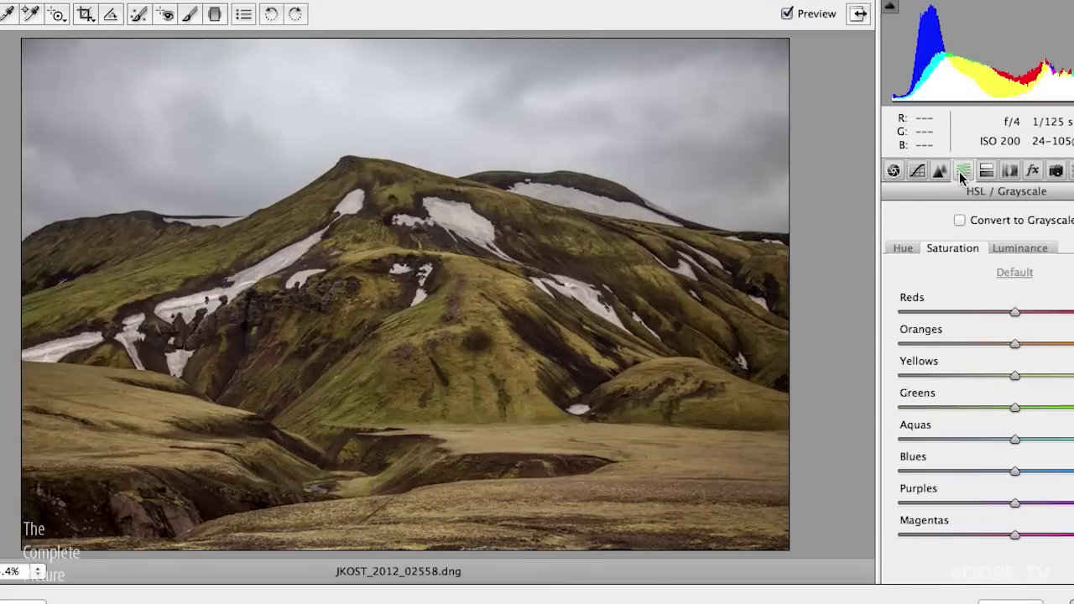
left_click(960, 220)
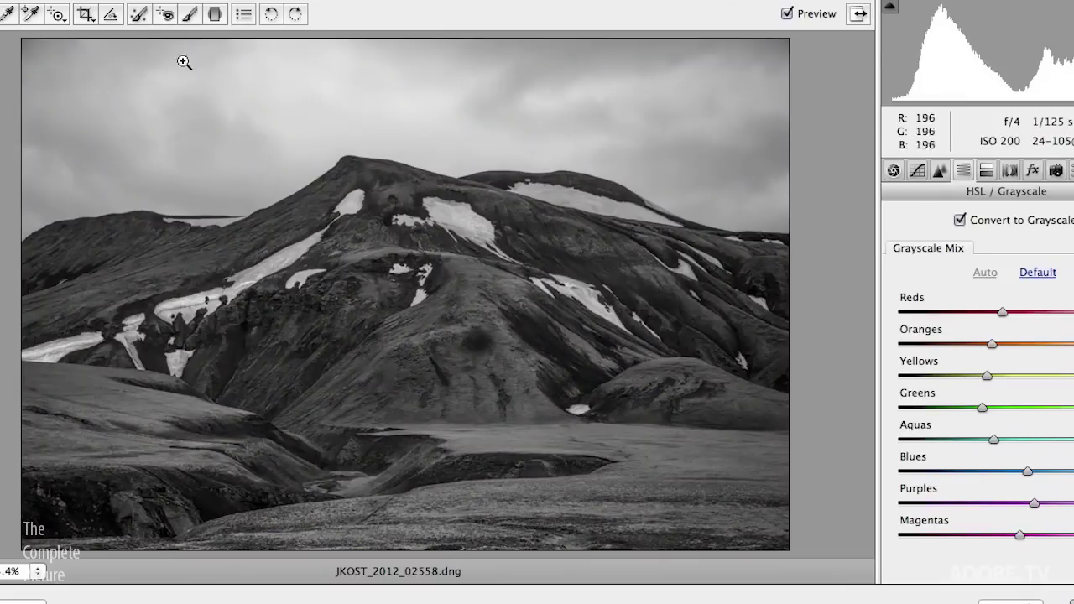
left_click(56, 17)
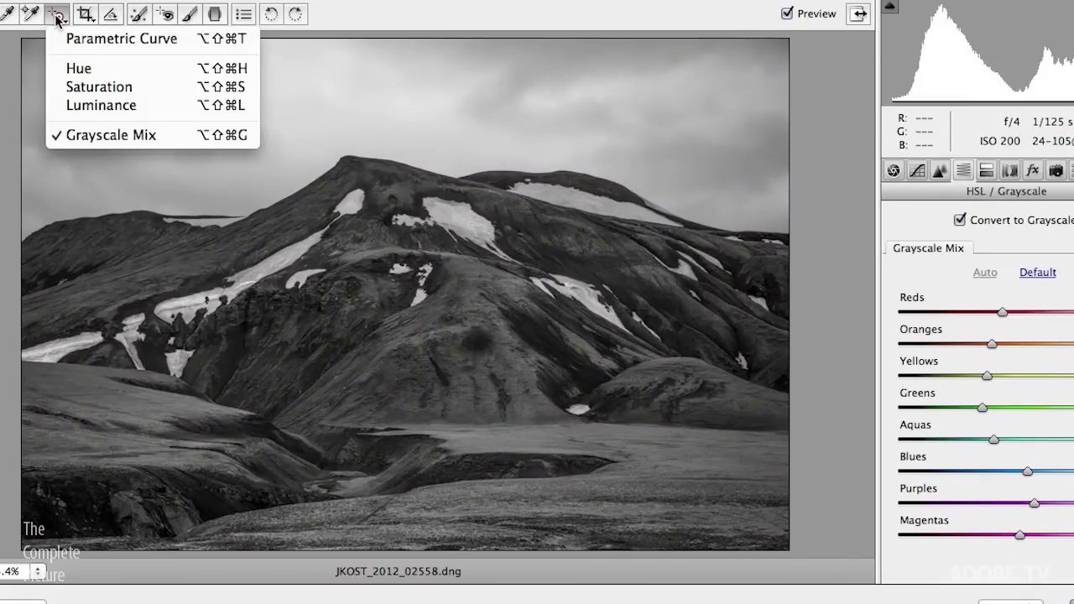
left_click(154, 135)
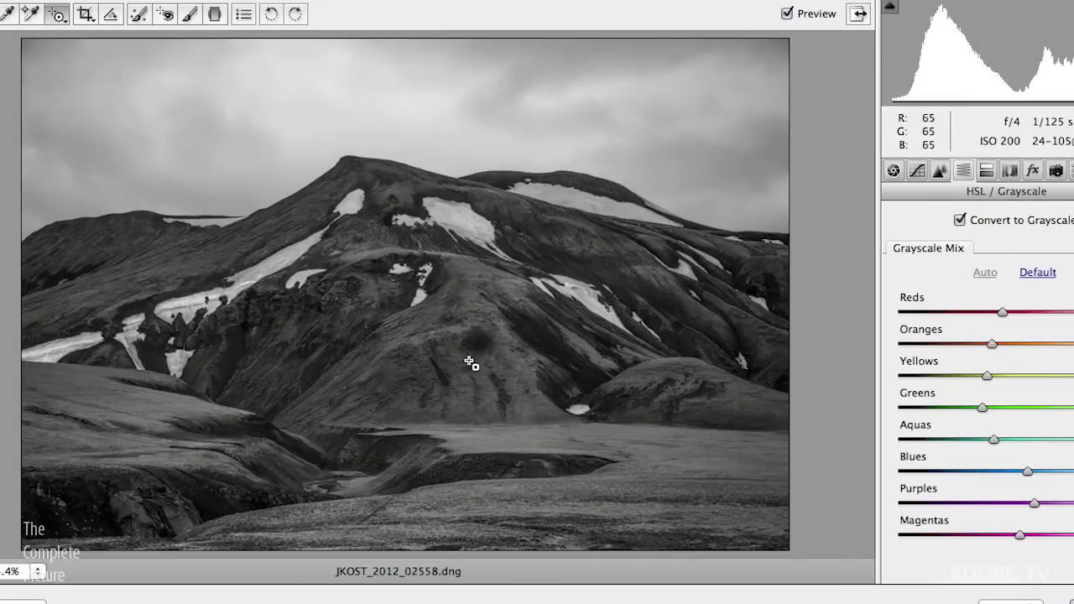
left_click_drag(503, 362, 507, 245)
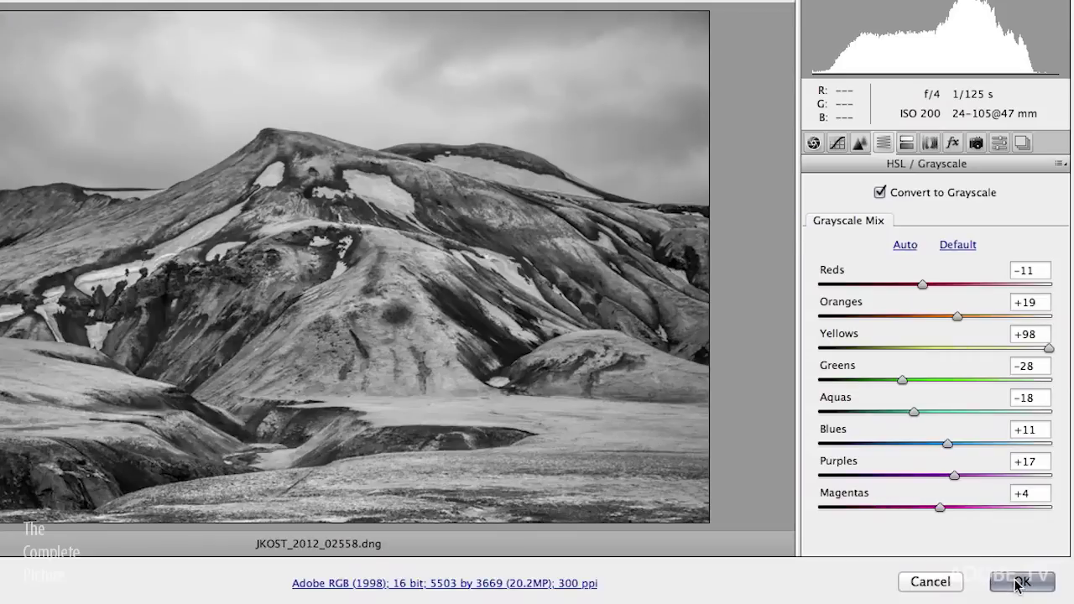
left_click(1011, 580)
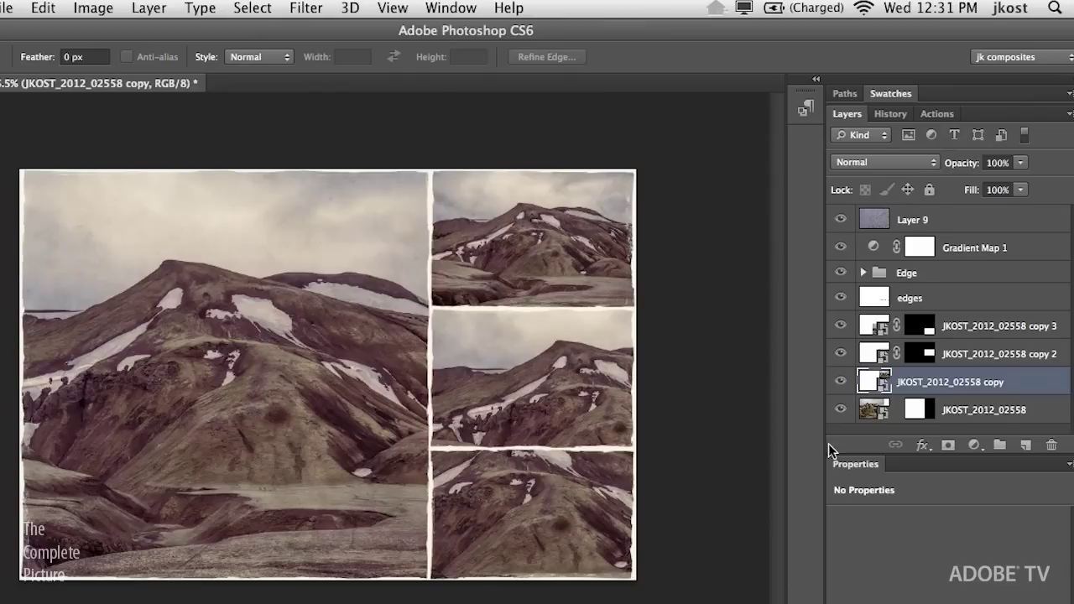
Duplicate the JKOST_2012_02558 layer as an independent smart object, JKOST_2012_02558 copy 4
left_click(953, 411)
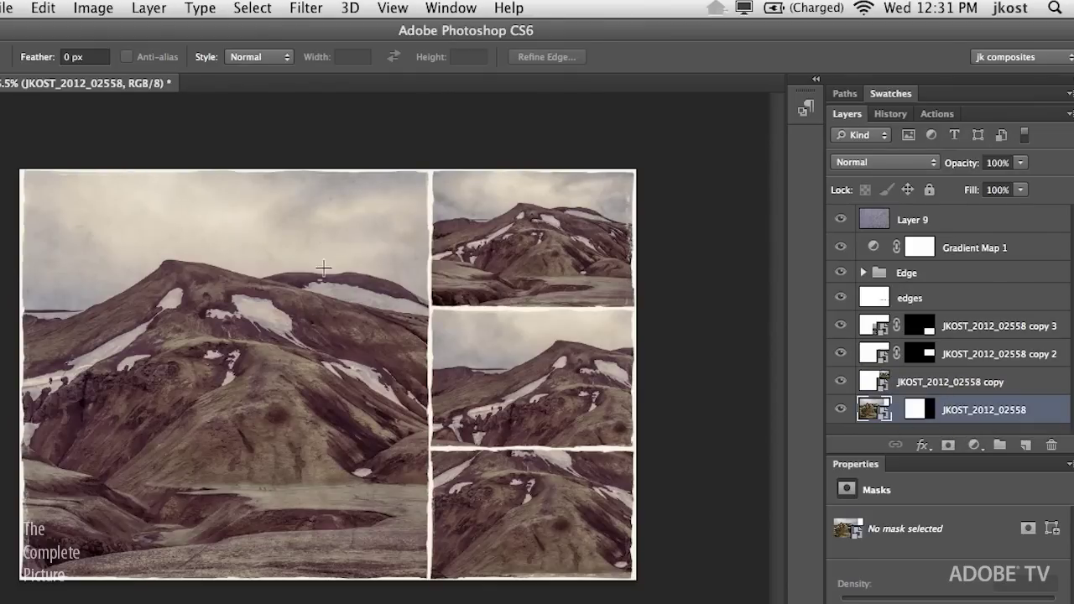
left_click(154, 10)
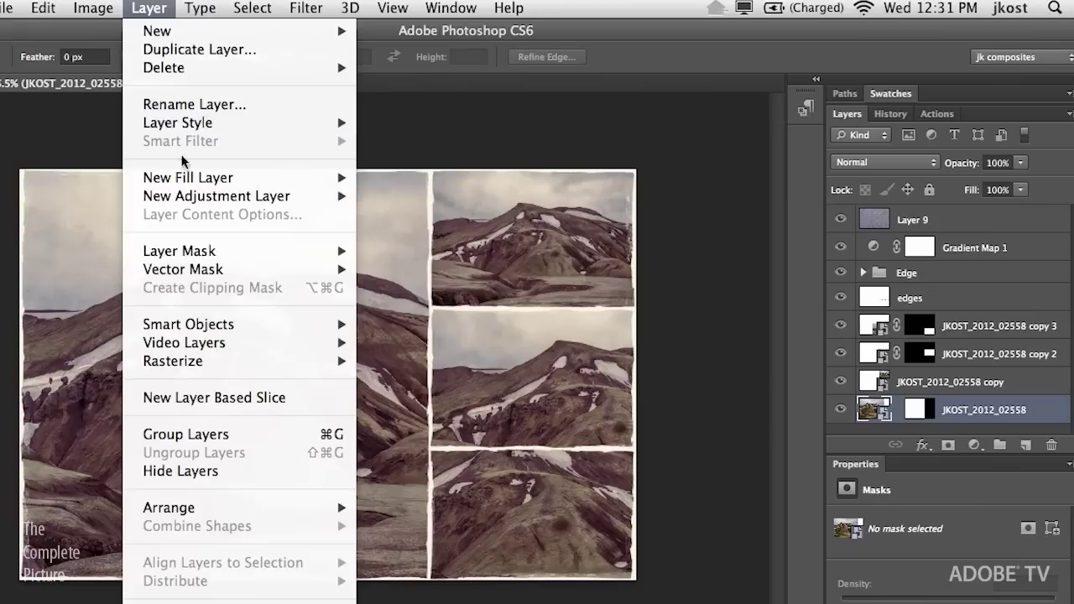
mouse_move(200, 328)
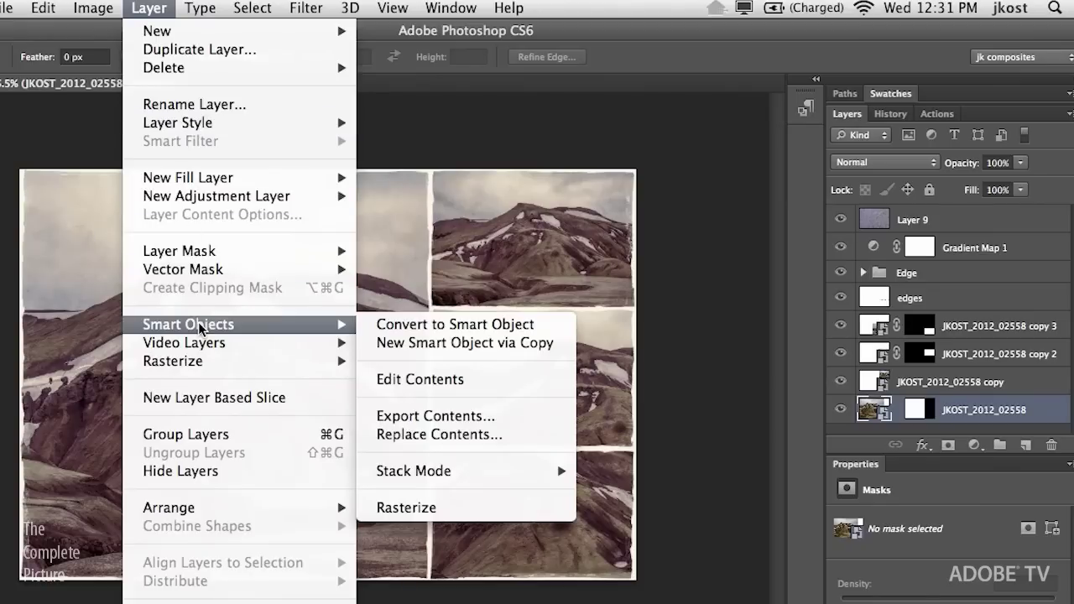
left_click(401, 344)
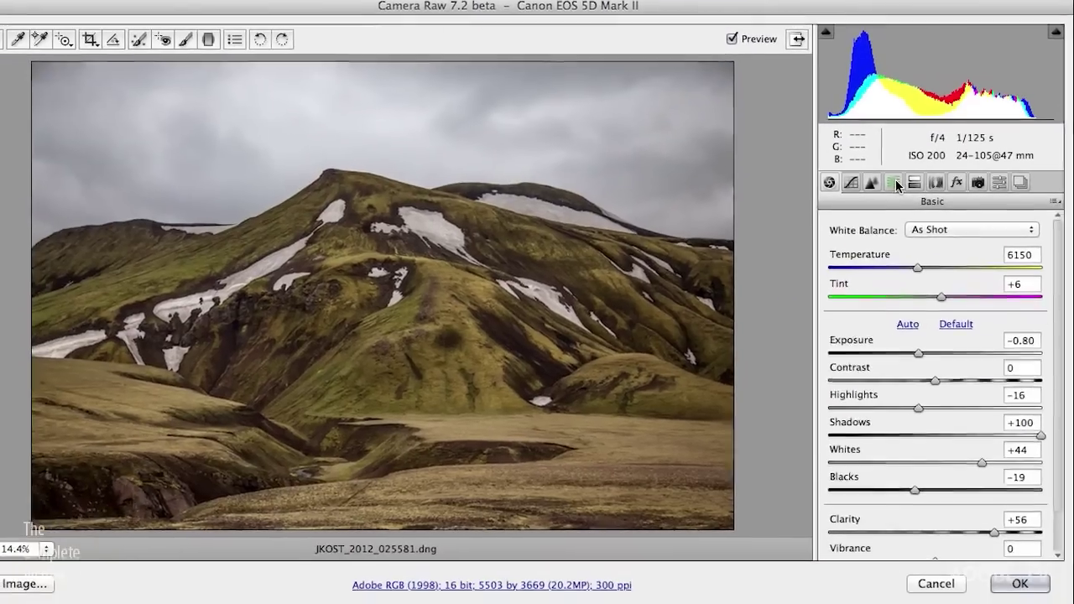
Convert copy 4 to grayscale, brightening the mountain's tones to Oranges +28 and Yellows +100
left_click(886, 222)
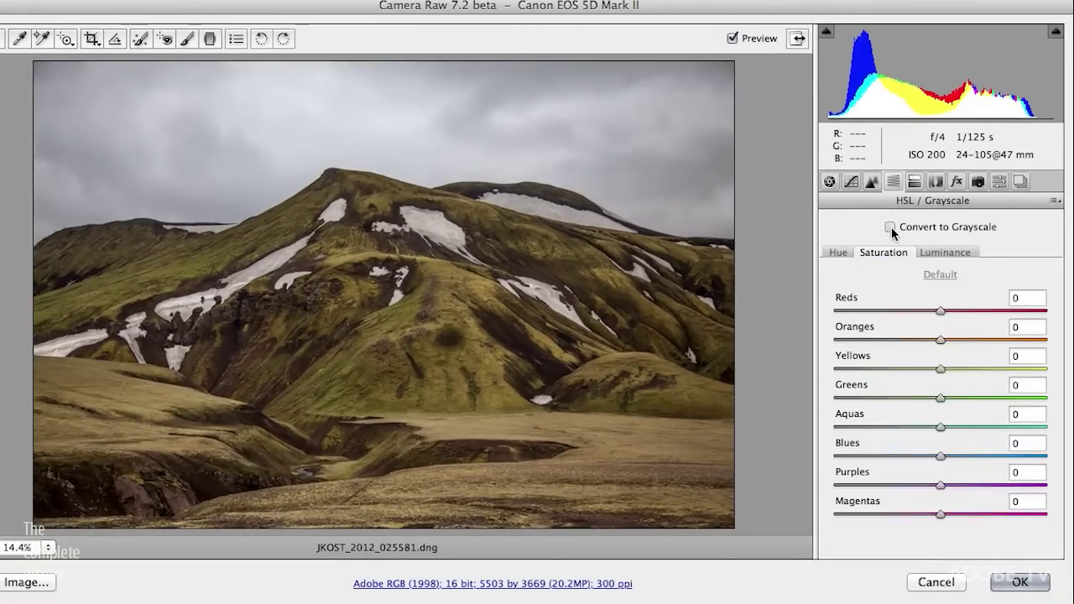
left_click(67, 39)
left_click_drag(448, 302, 445, 186)
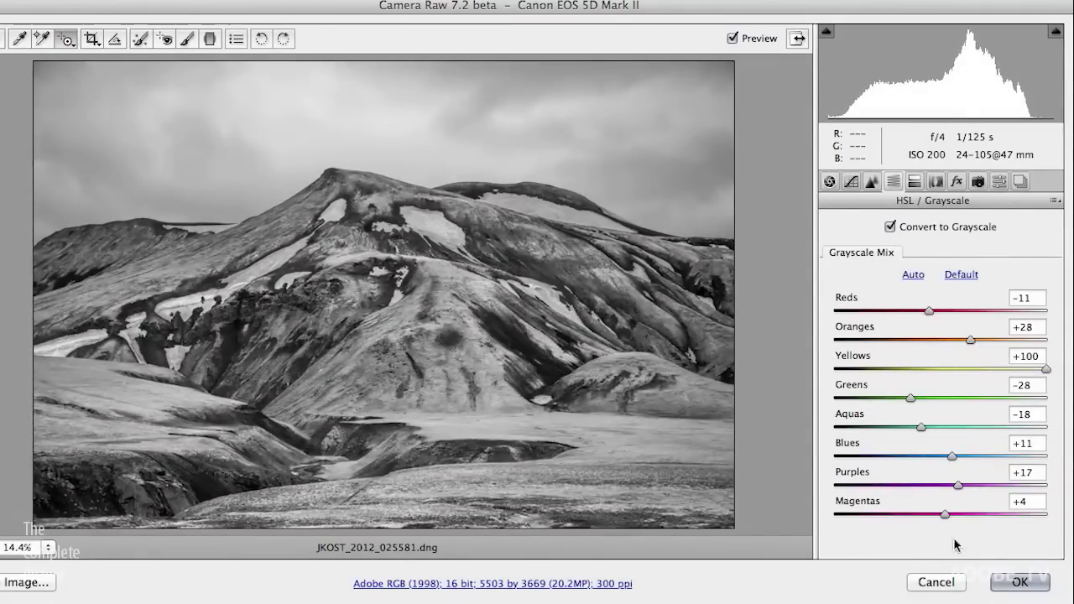
Accept the Camera Raw grayscale settings so Photoshop updates copy 4
left_click(1015, 581)
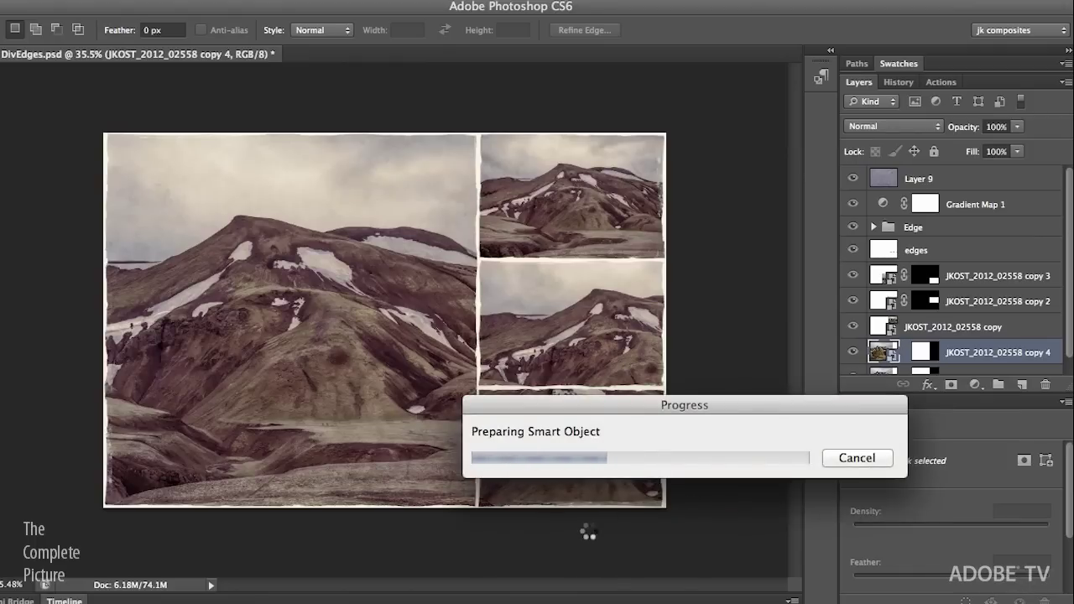